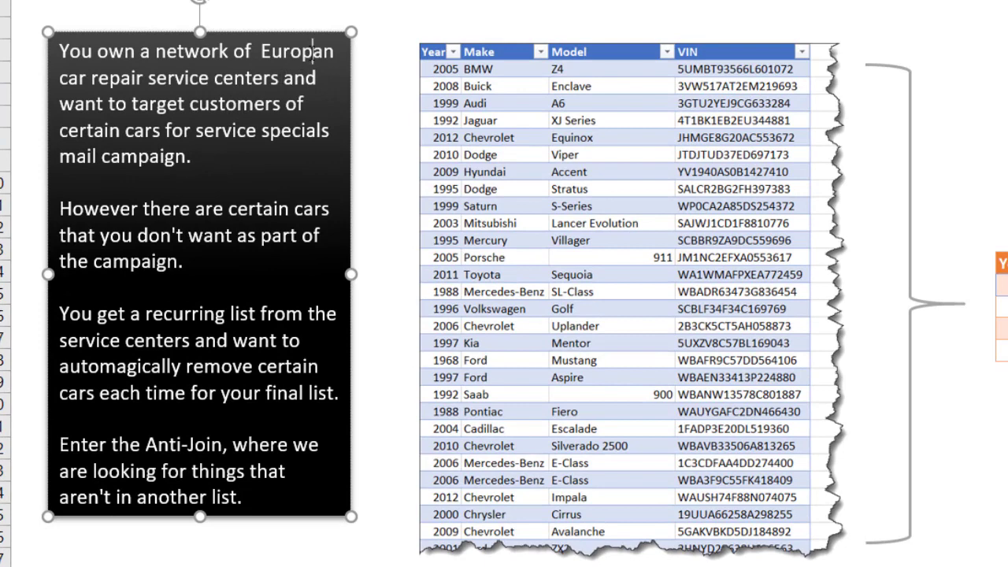
Step: Correct 'Europan' to 'European' in the intro text box
{"action": "left_click", "coordinate": [313, 50]}
{"action": "type", "text": "e"}
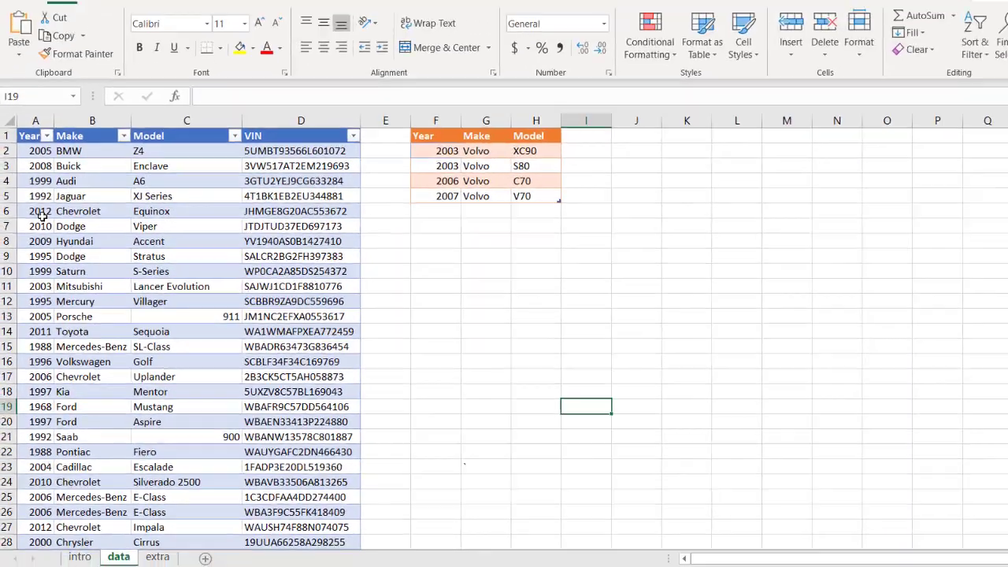
Step: Filter the car table's Make column to show only Volvo rows
{"action": "left_click", "coordinate": [44, 137]}
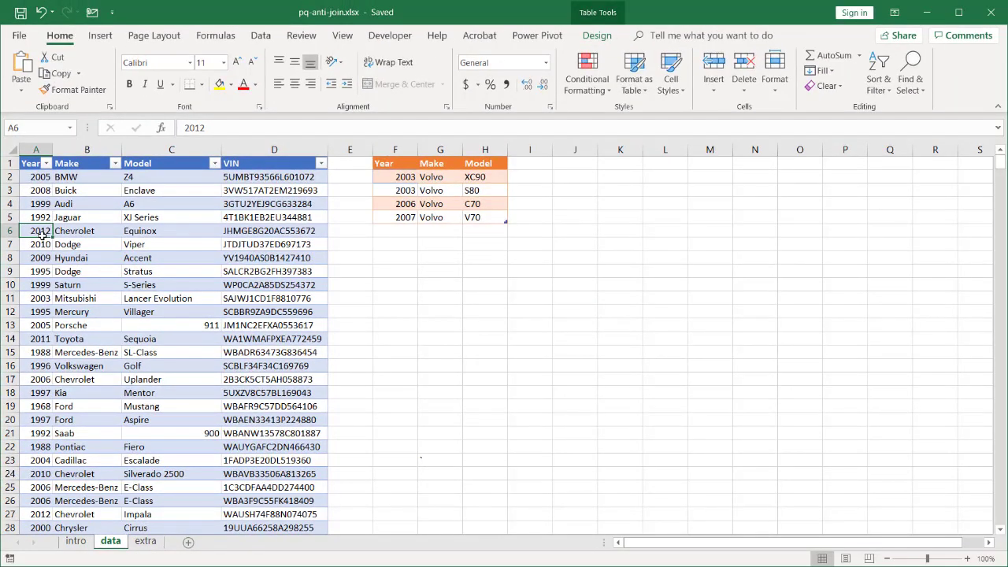
{"action": "key", "text": "ctrl+Down"}
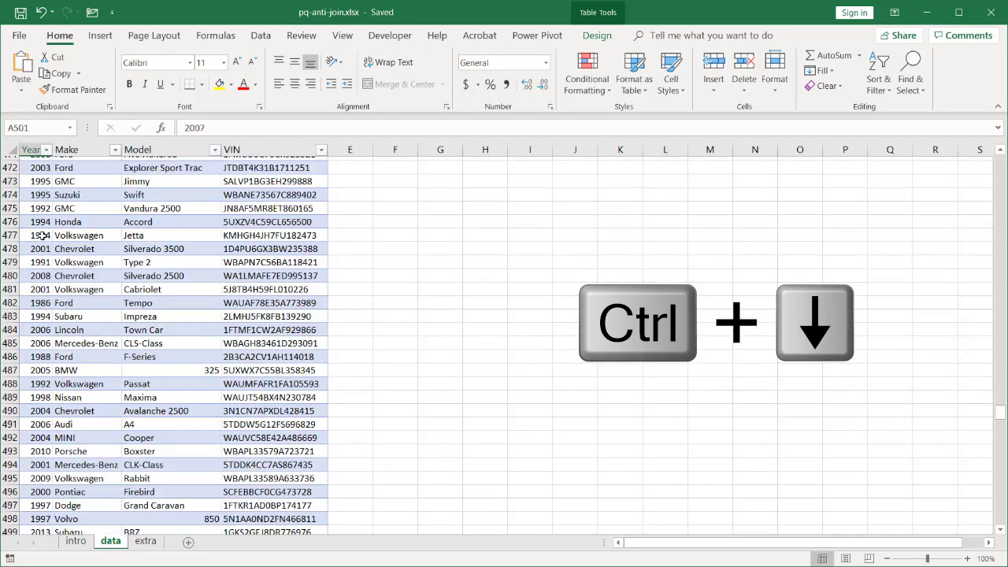
{"action": "key", "text": "ctrl+Up"}
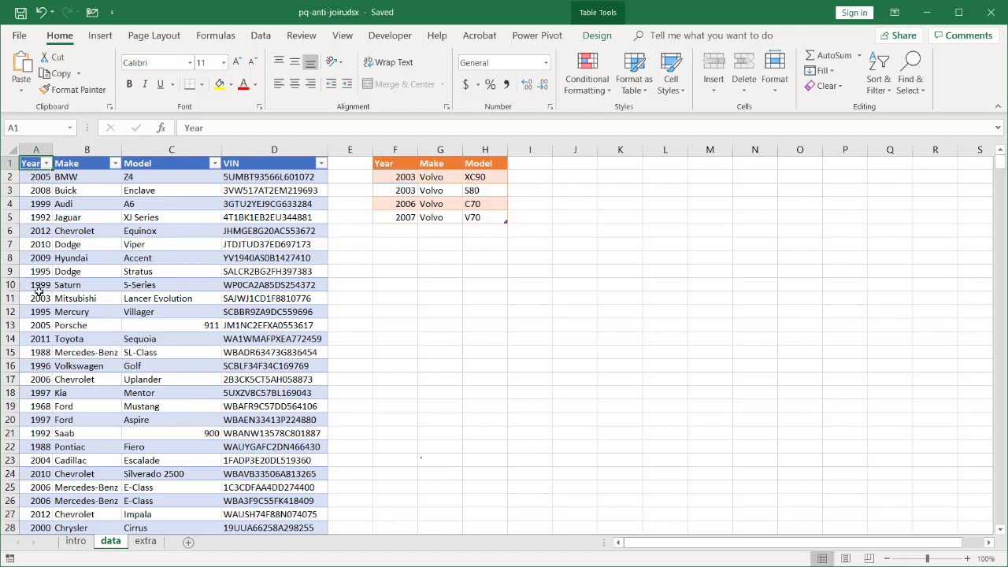
{"action": "left_click", "coordinate": [115, 164]}
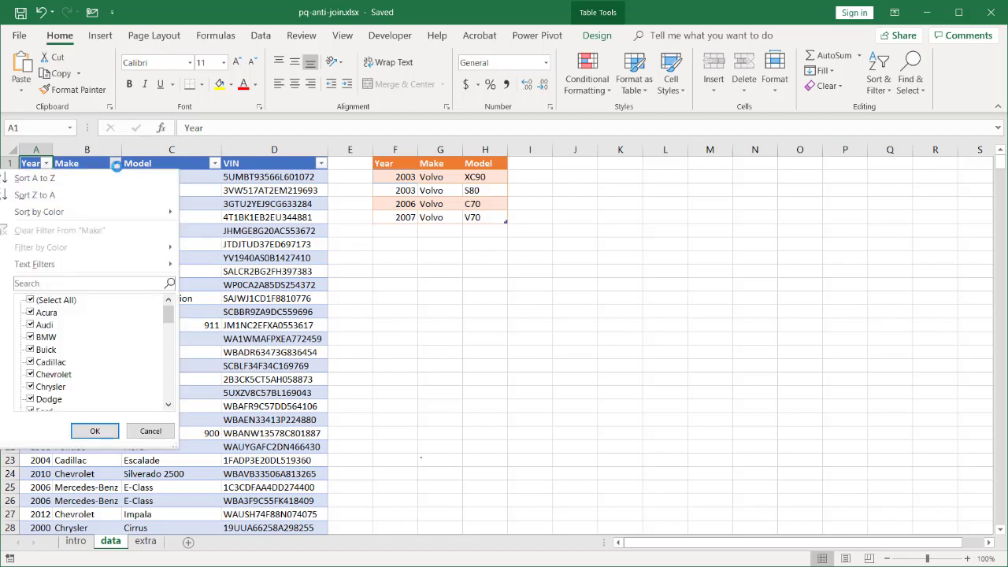
{"action": "type", "text": "volv"}
{"action": "key", "text": "Return"}
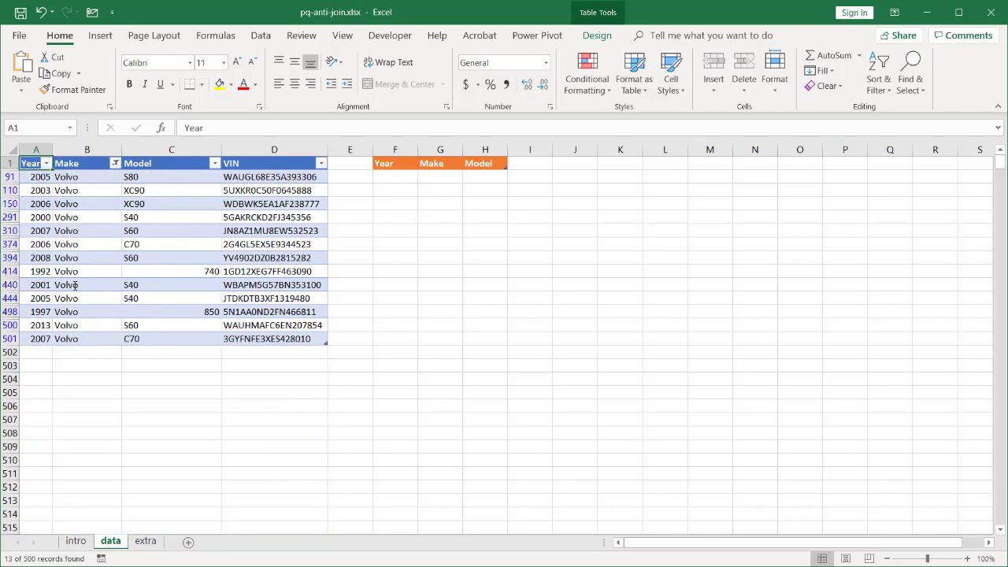
Step: Copy the Remove List graphic from the intro sheet onto the data sheet, in columns I–K
{"action": "left_click", "coordinate": [75, 541]}
{"action": "left_click", "coordinate": [707, 375]}
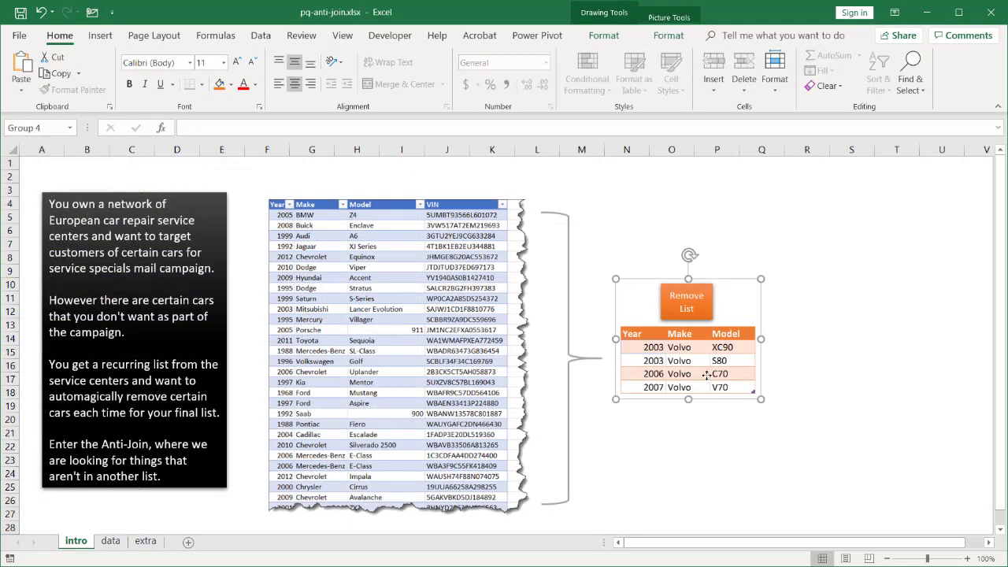
{"action": "key", "text": "ctrl+c"}
{"action": "left_click", "coordinate": [111, 540]}
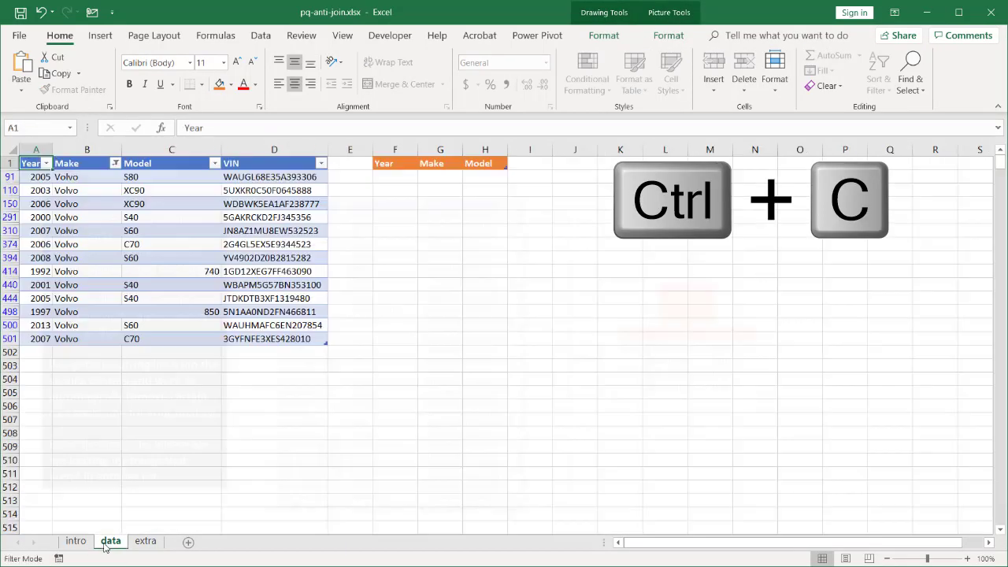
{"action": "key", "text": "ctrl+v"}
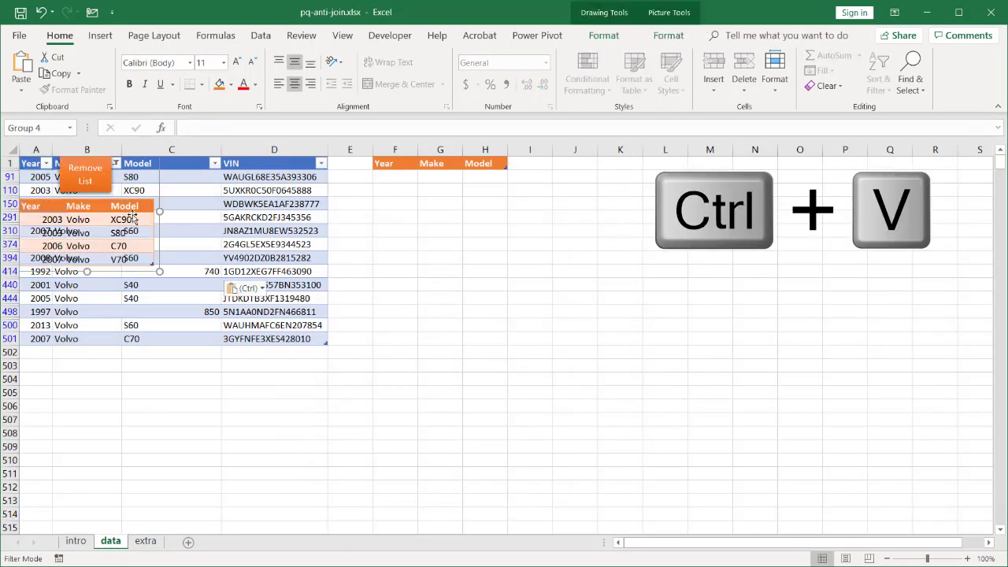
{"action": "left_click_drag", "start_coordinate": [118, 198], "coordinate": [596, 198]}
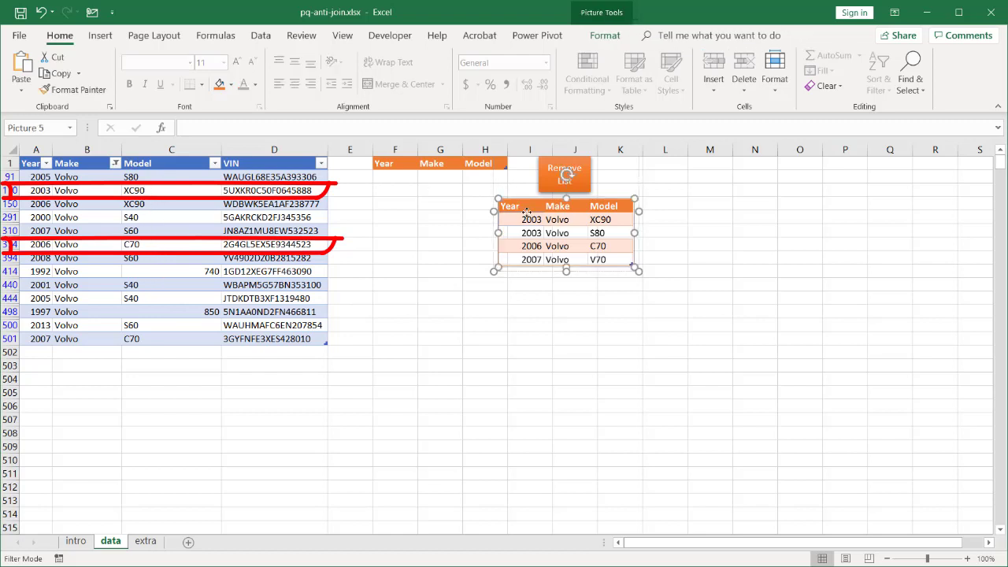
Step: Delete the pasted list picture and orange shape, and clear the Volvo filter from Make
{"action": "key", "text": "Delete"}
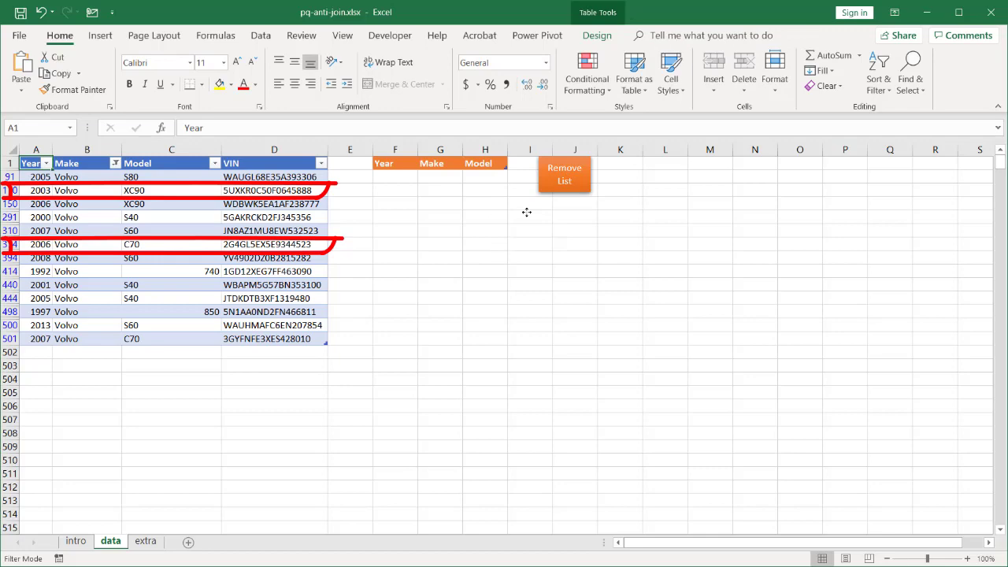
{"action": "left_click", "coordinate": [115, 163]}
{"action": "left_click", "coordinate": [90, 231]}
{"action": "left_click", "coordinate": [583, 167]}
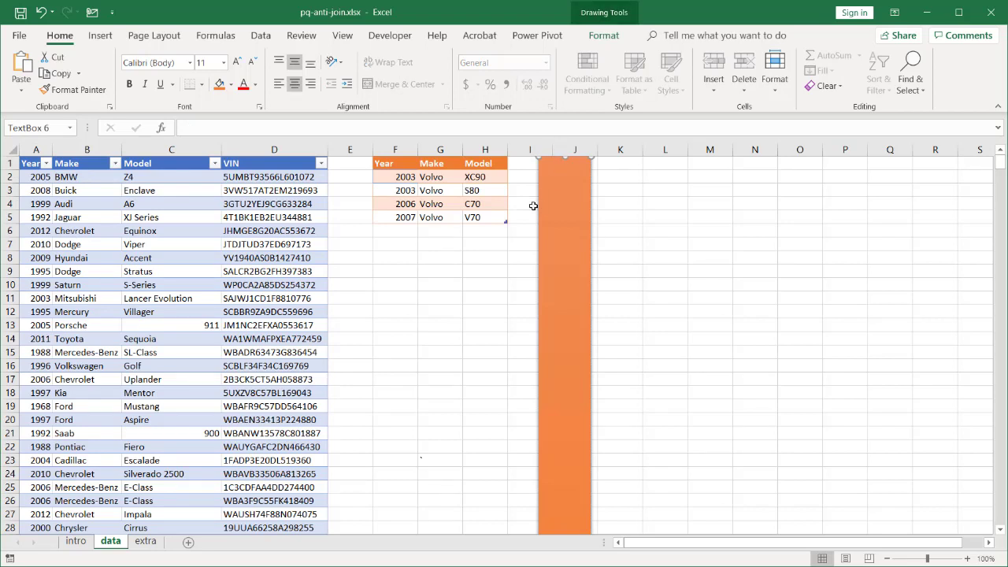
{"action": "key", "text": "Delete"}
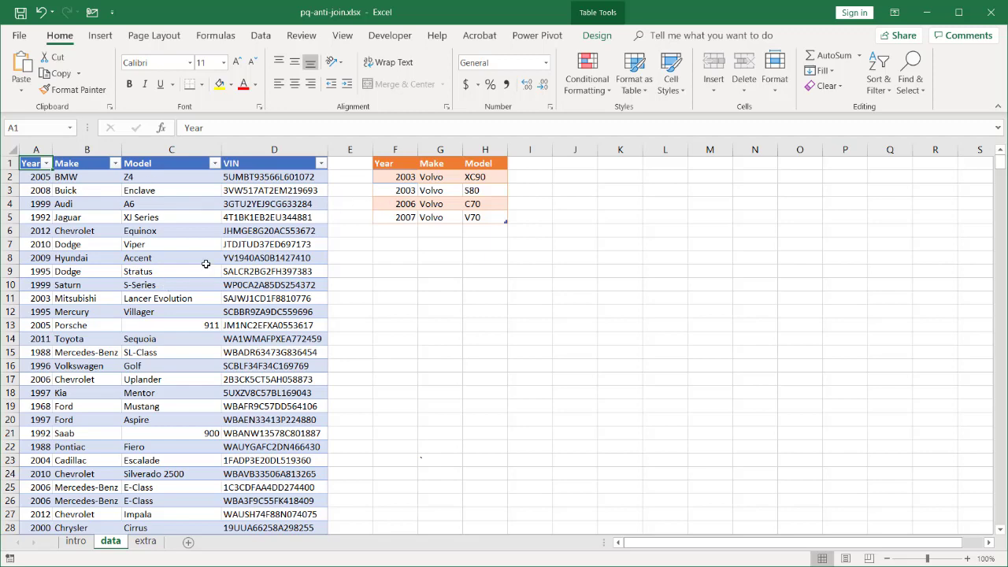
Step: Show the Data tab tools while selecting cells in and around the car table and exclusion list
{"action": "key", "text": "alt+a"}
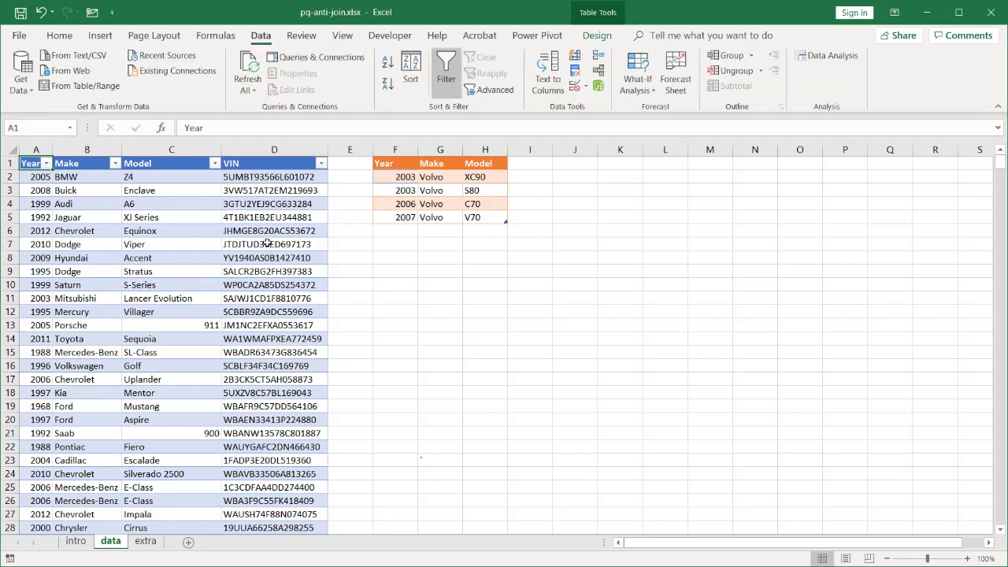
{"action": "left_click", "coordinate": [477, 352]}
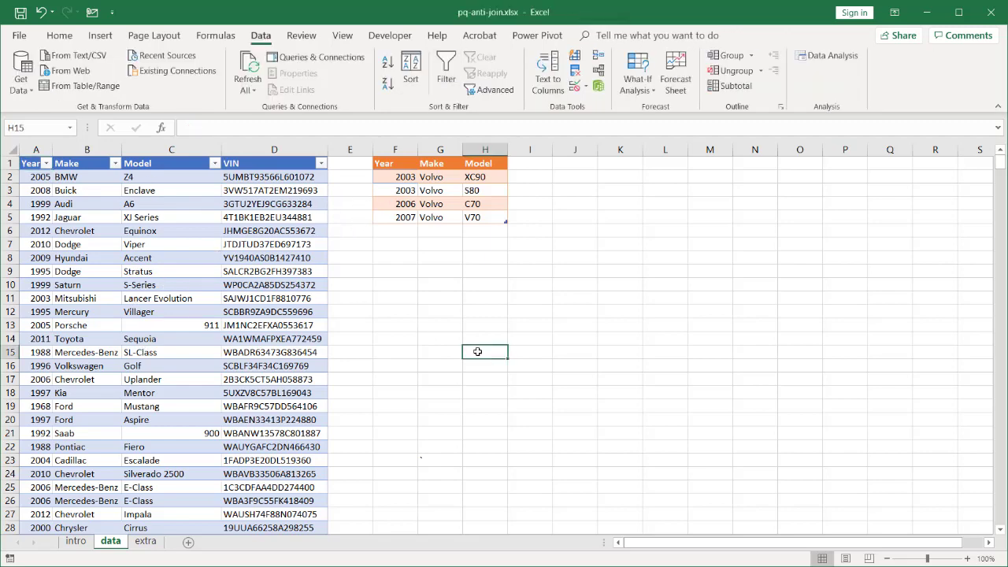
{"action": "left_click", "coordinate": [224, 268]}
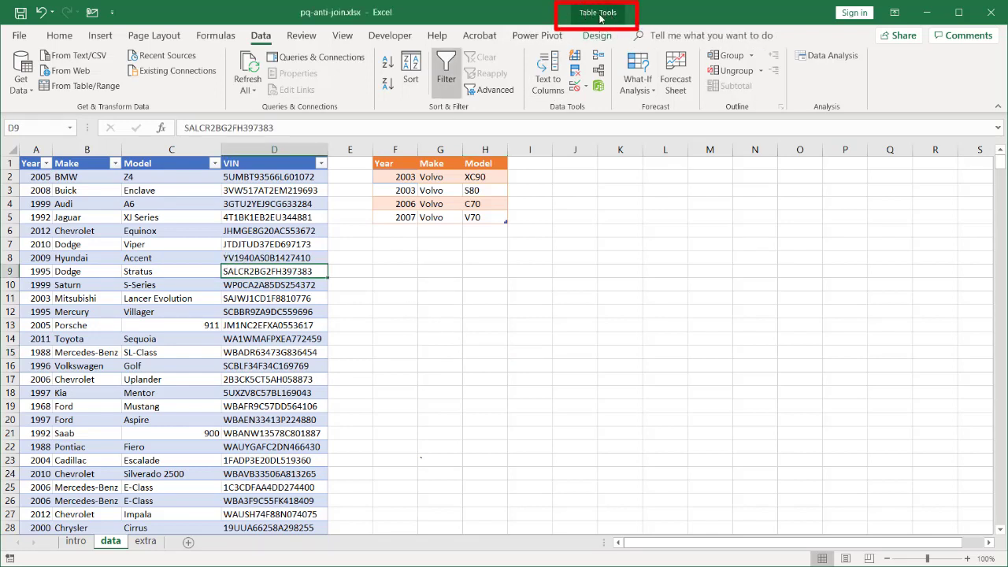
{"action": "left_click", "coordinate": [432, 191]}
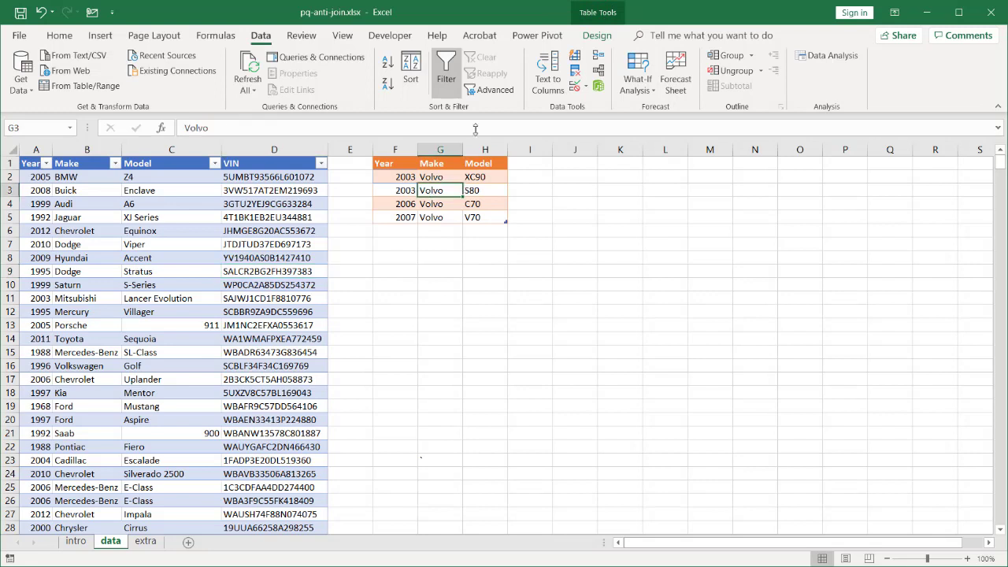
{"action": "left_click", "coordinate": [576, 187]}
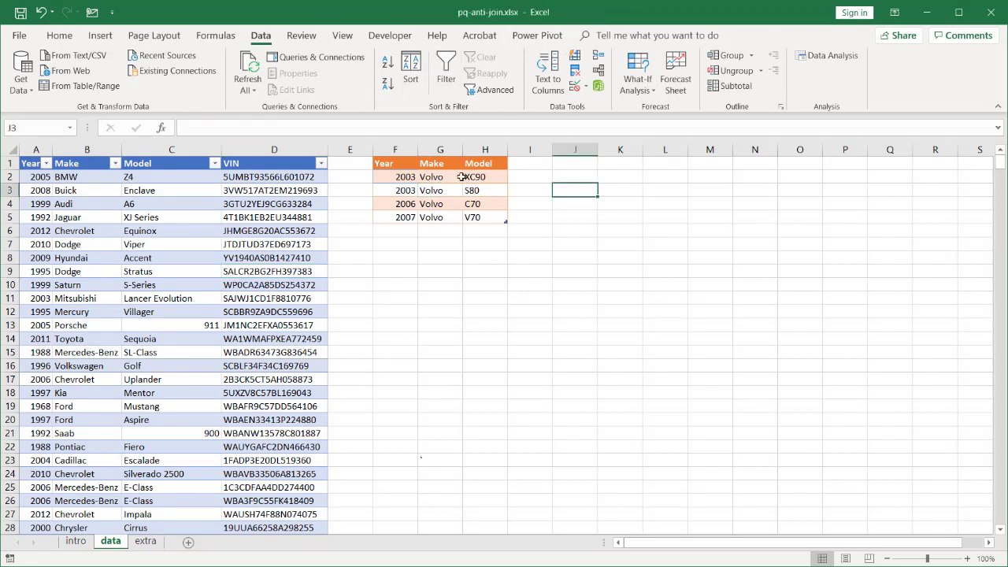
{"action": "left_click", "coordinate": [452, 189]}
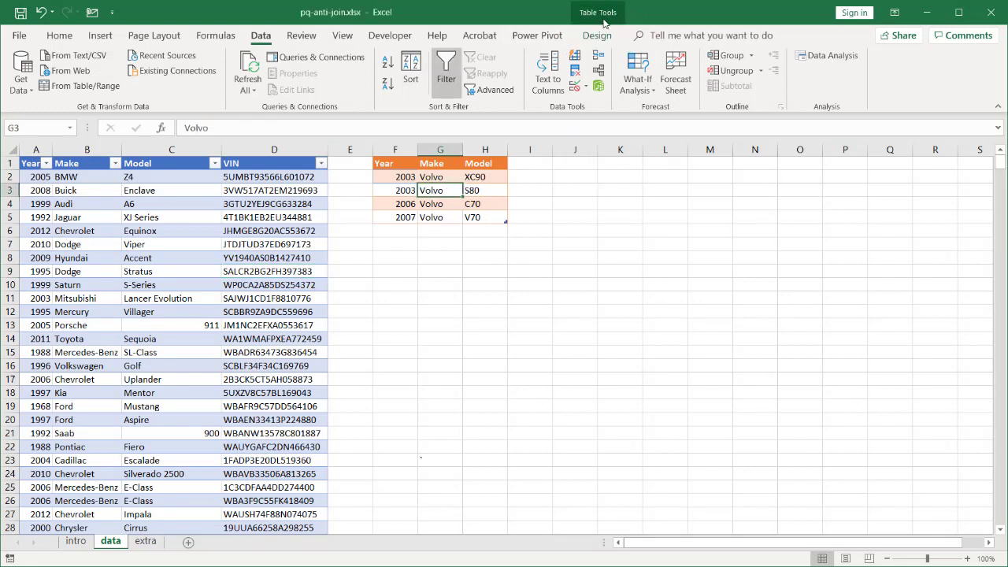
{"action": "left_click", "coordinate": [280, 230]}
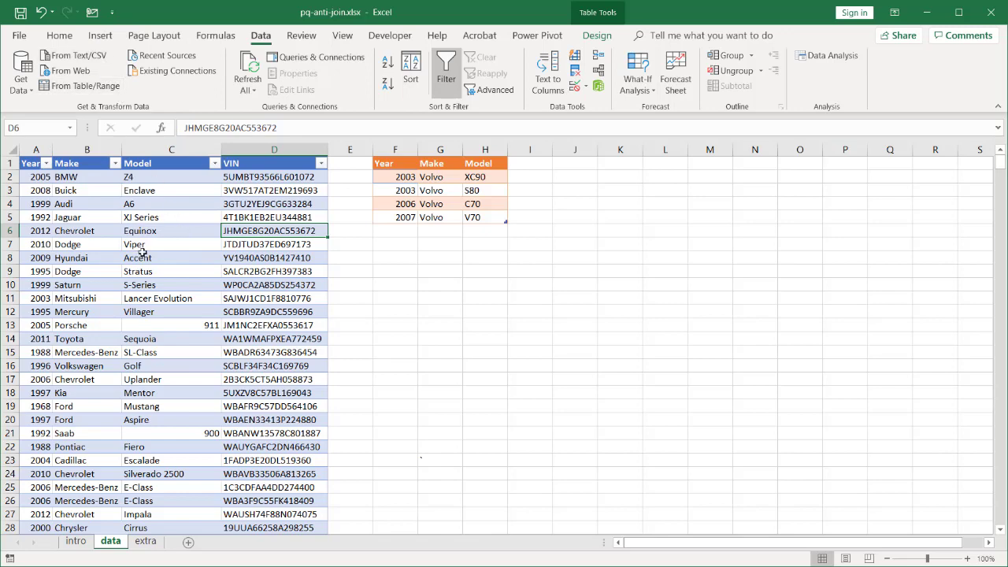
{"action": "left_click", "coordinate": [159, 230]}
{"action": "left_click", "coordinate": [99, 35]}
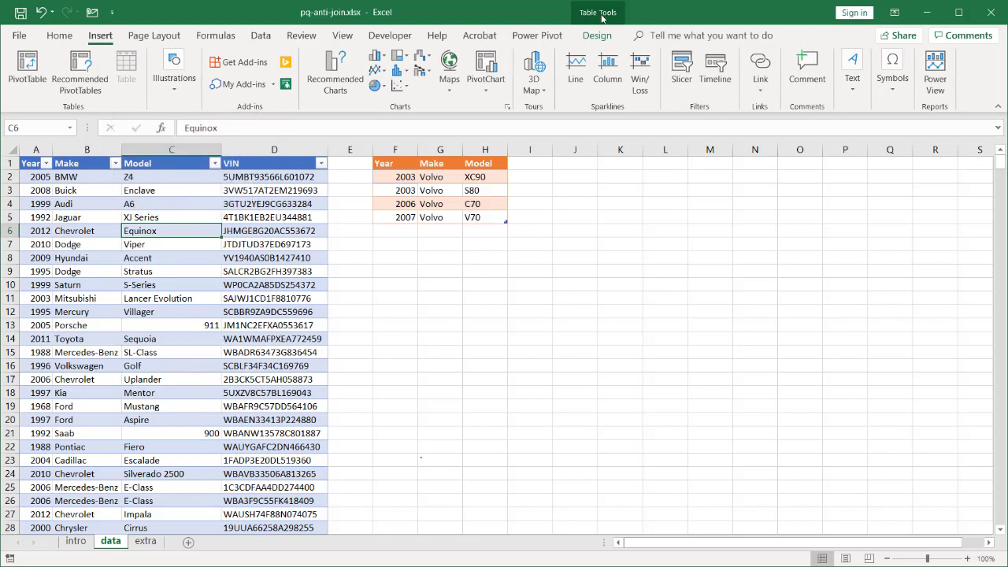
{"action": "left_click", "coordinate": [168, 288]}
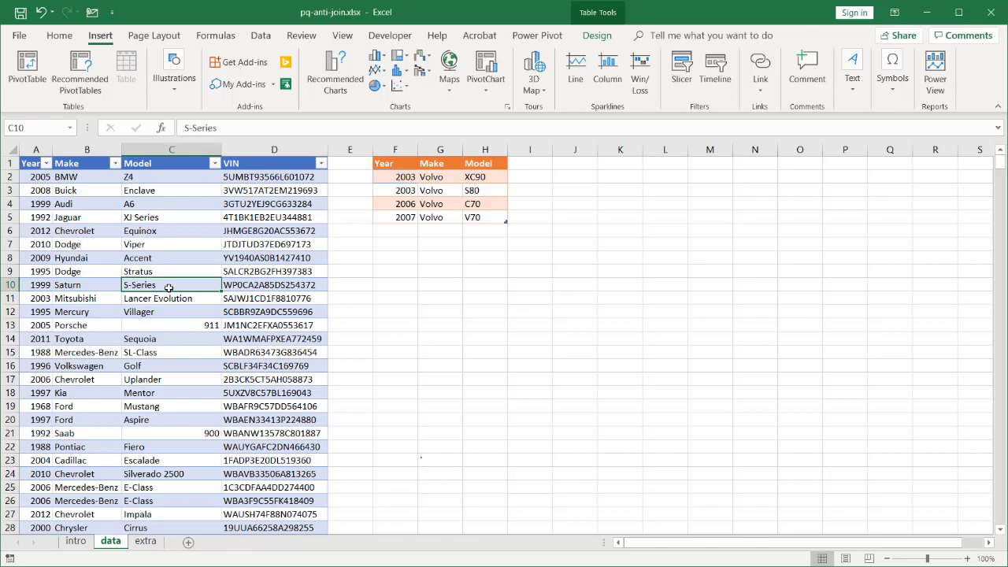
{"action": "left_click", "coordinate": [262, 36]}
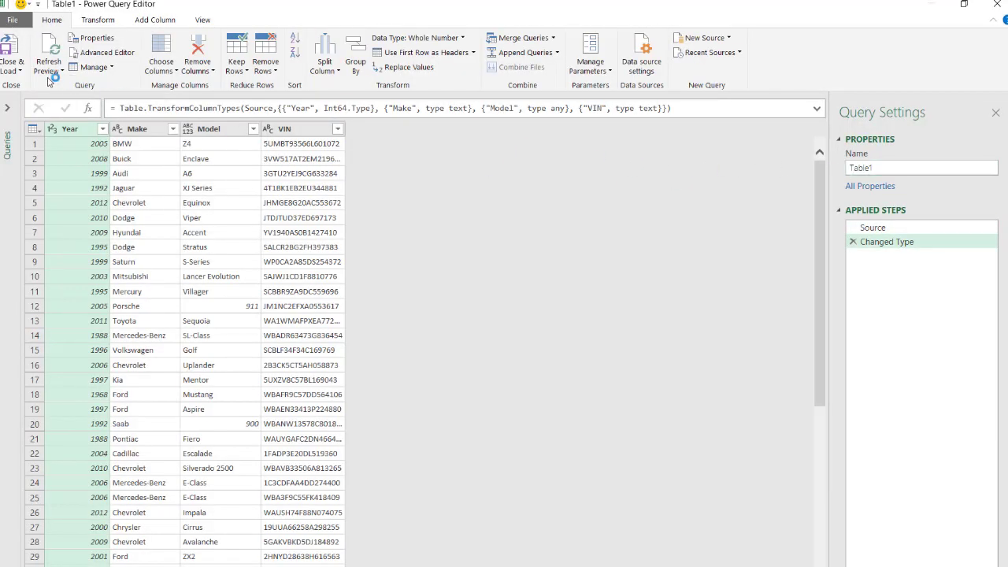
Step: Load the Table1 query as a connection-only query
{"action": "left_click", "coordinate": [14, 70]}
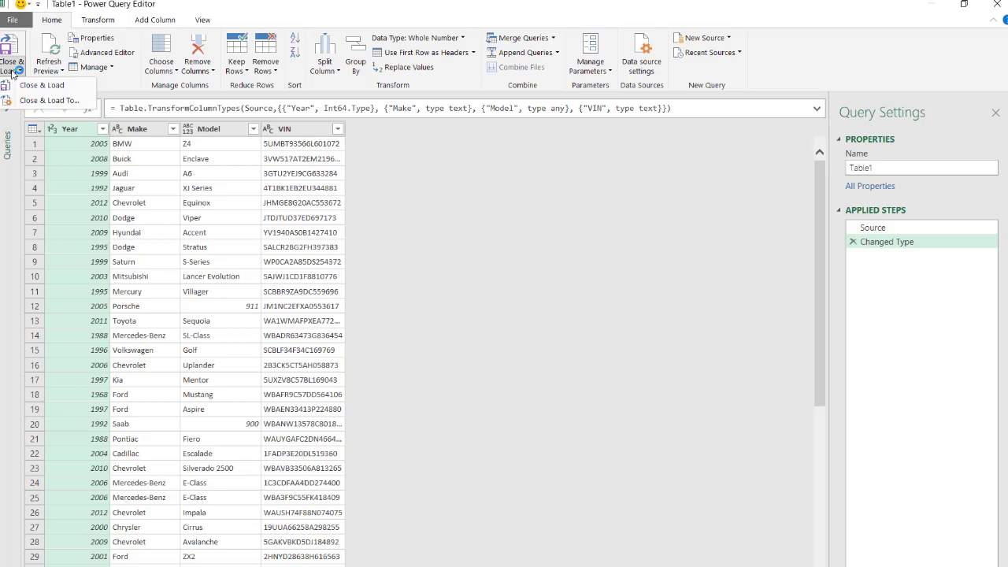
{"action": "left_click", "coordinate": [47, 100]}
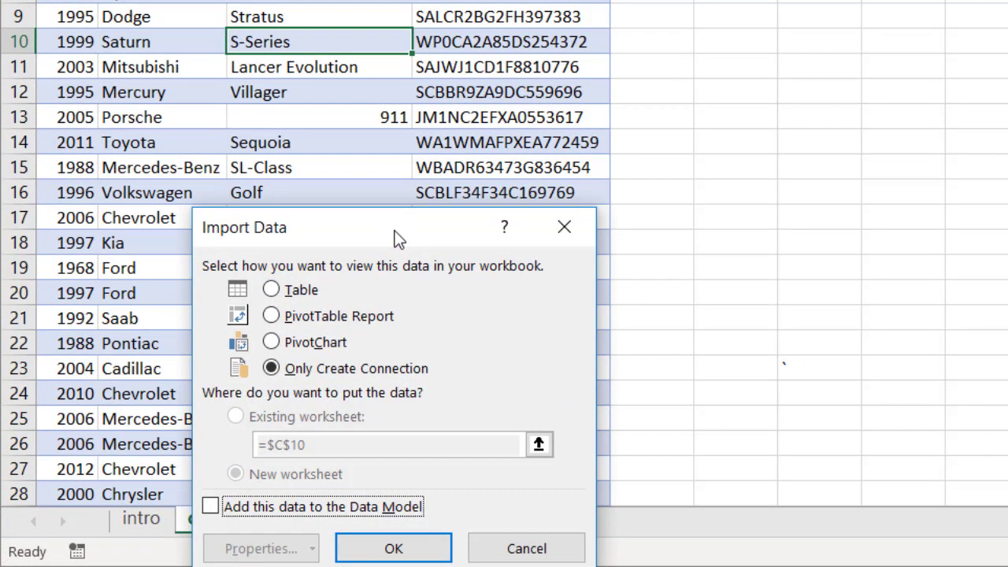
{"action": "left_click_drag", "start_coordinate": [397, 239], "coordinate": [824, 30]}
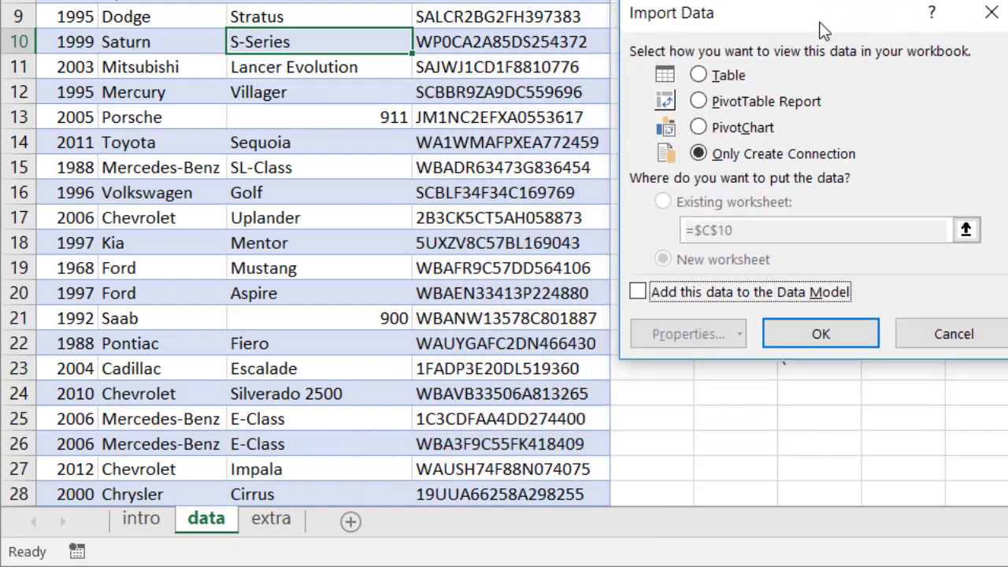
{"action": "left_click", "coordinate": [820, 336]}
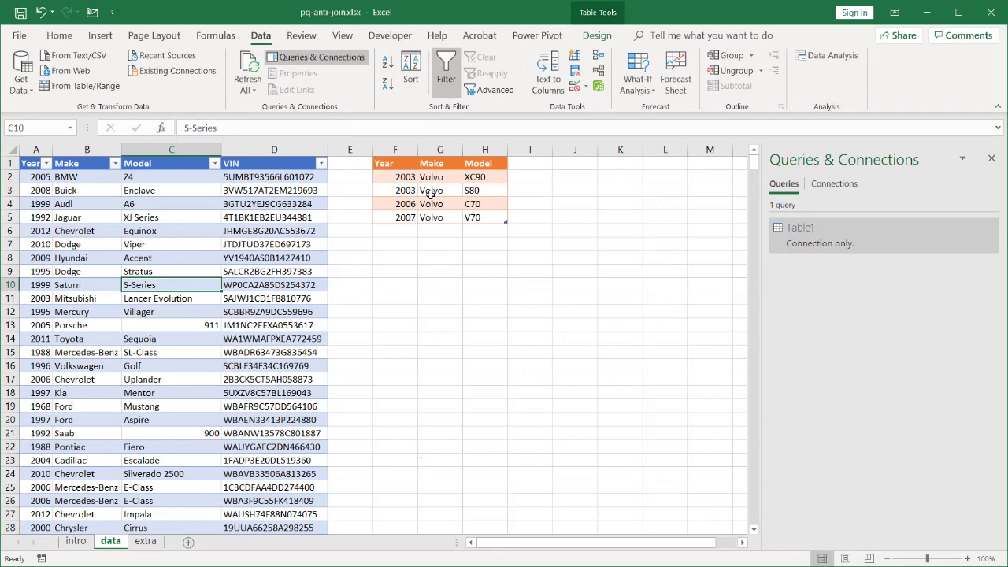
Step: Create a Table2 query from the Volvo exclusion list and close and load it
{"action": "left_click", "coordinate": [431, 193]}
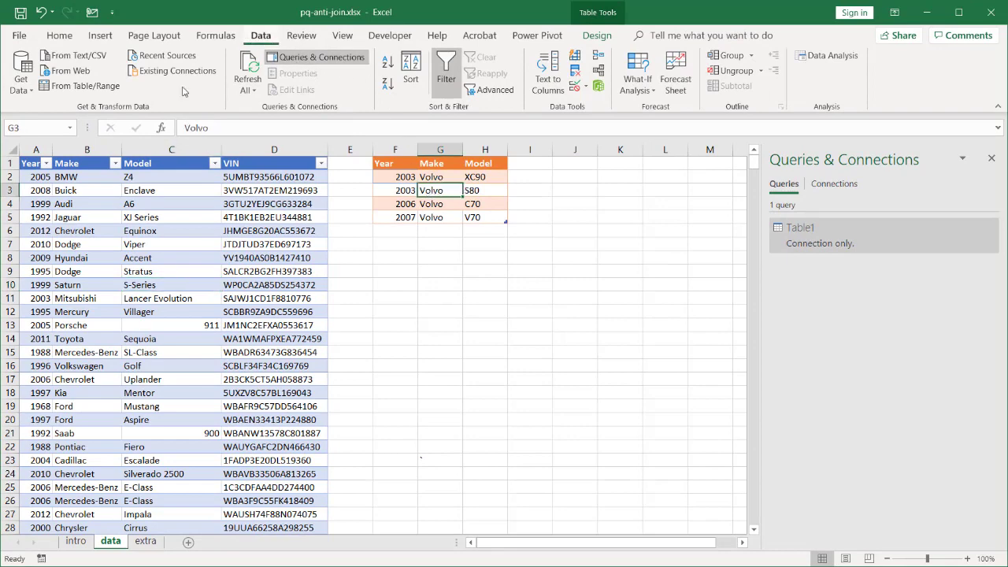
{"action": "left_click", "coordinate": [85, 86]}
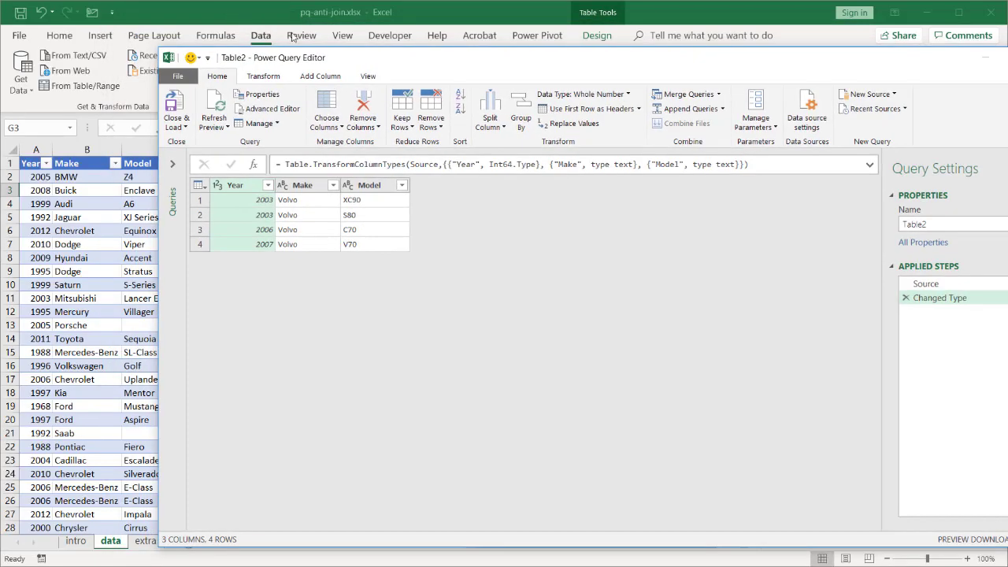
{"action": "left_click_drag", "start_coordinate": [363, 61], "coordinate": [274, 60]}
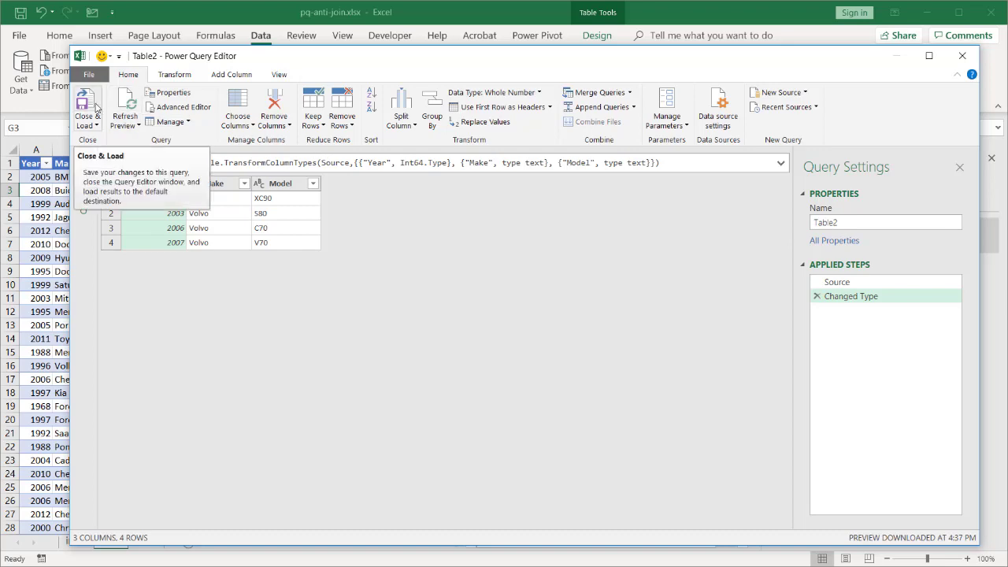
{"action": "left_click", "coordinate": [86, 102]}
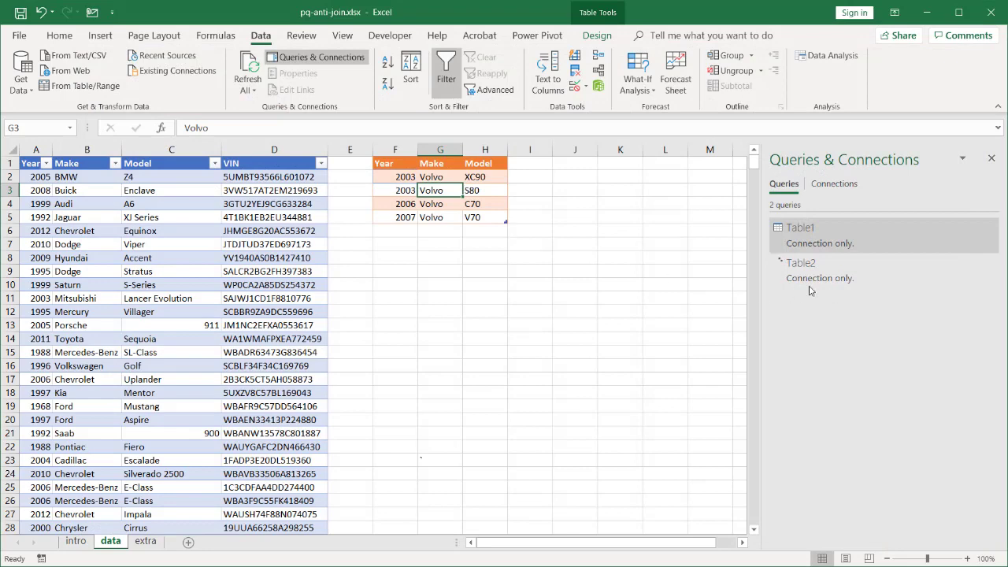
Step: Create Table1 (2) as a reference to the Table1 query
{"action": "mouse_move", "coordinate": [832, 282]}
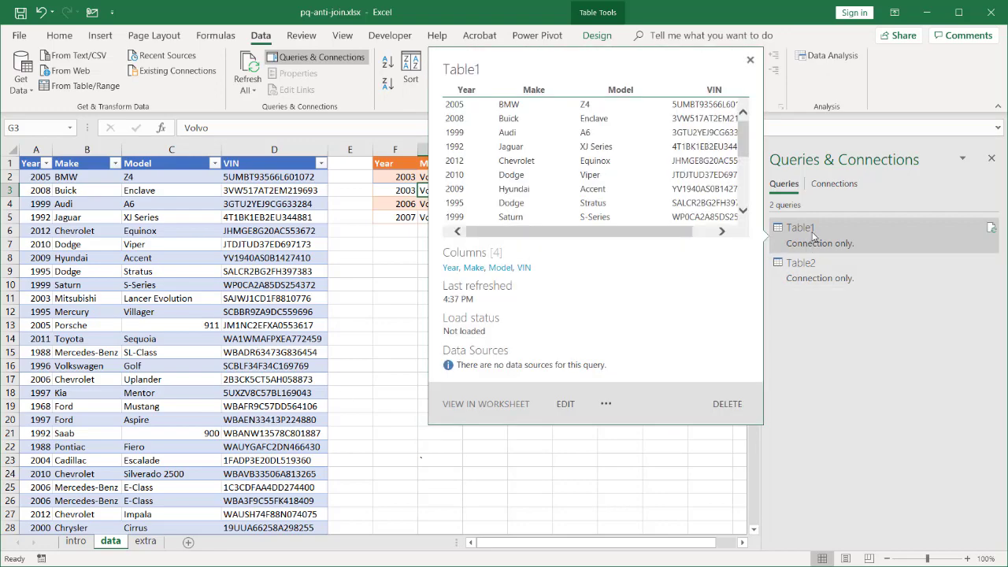
{"action": "right_click", "coordinate": [812, 235]}
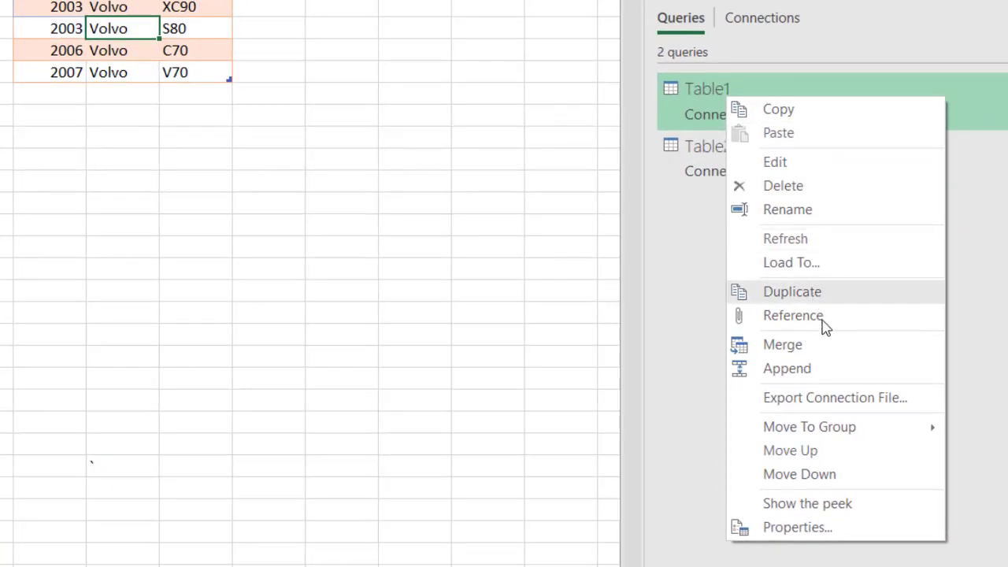
{"action": "left_click", "coordinate": [872, 375]}
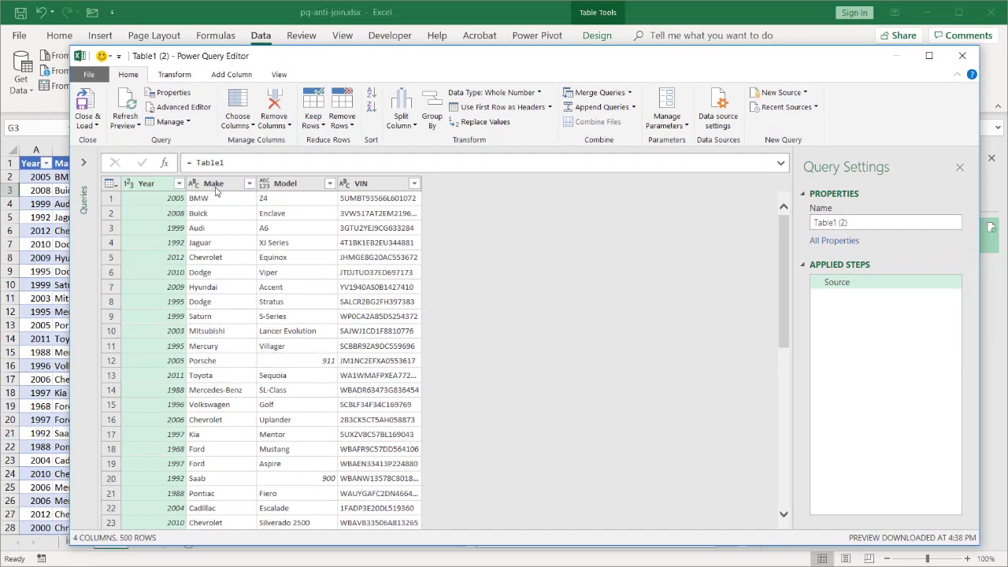
Step: Merge Table1 (2) with Table2, matching Year, Make and Model columns in both
{"action": "left_click", "coordinate": [615, 97]}
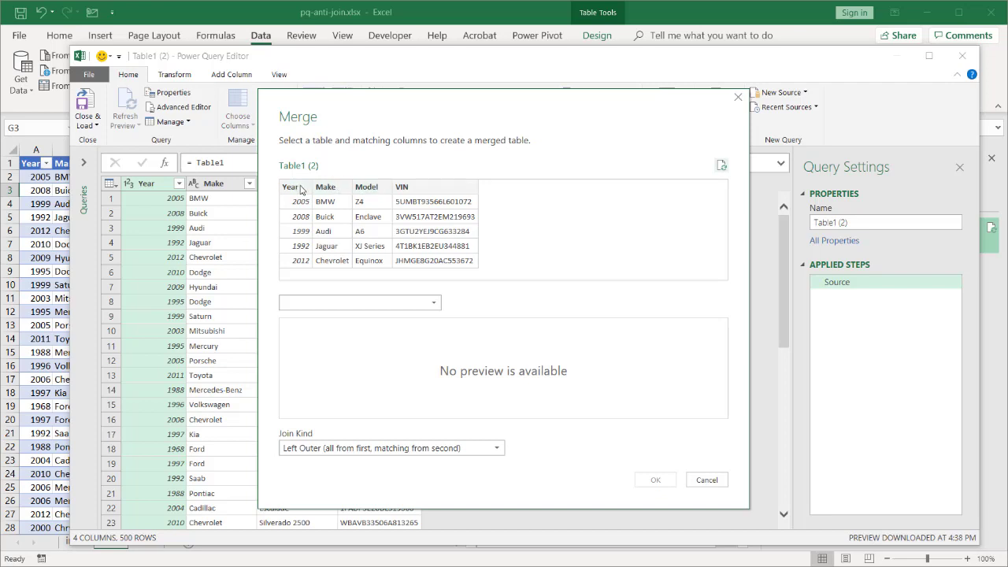
{"action": "key", "text": "ctrl"}
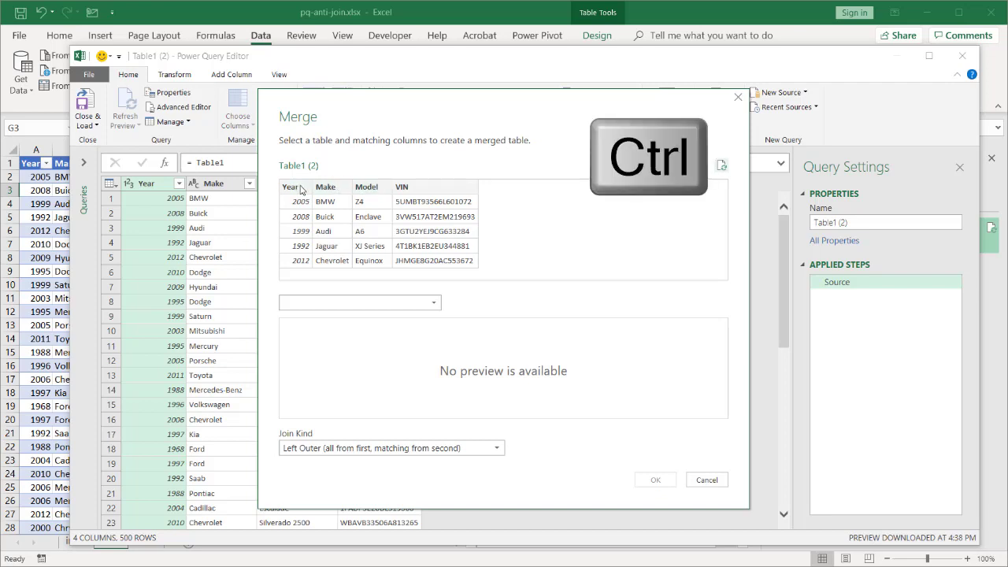
{"action": "left_click", "coordinate": [300, 189], "text": "ctrl"}
{"action": "left_click", "coordinate": [323, 189], "text": "ctrl"}
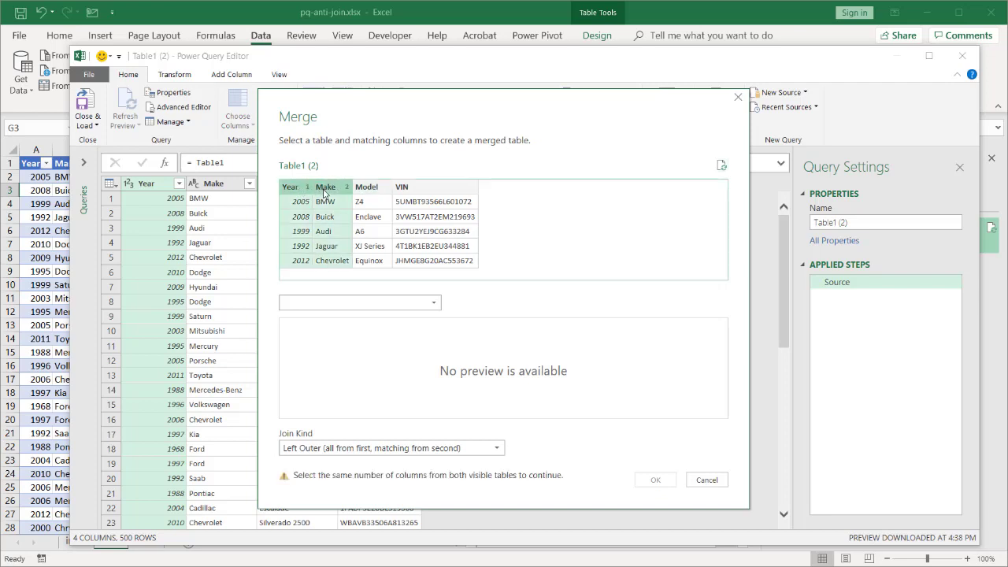
{"action": "left_click", "coordinate": [364, 189], "text": "ctrl"}
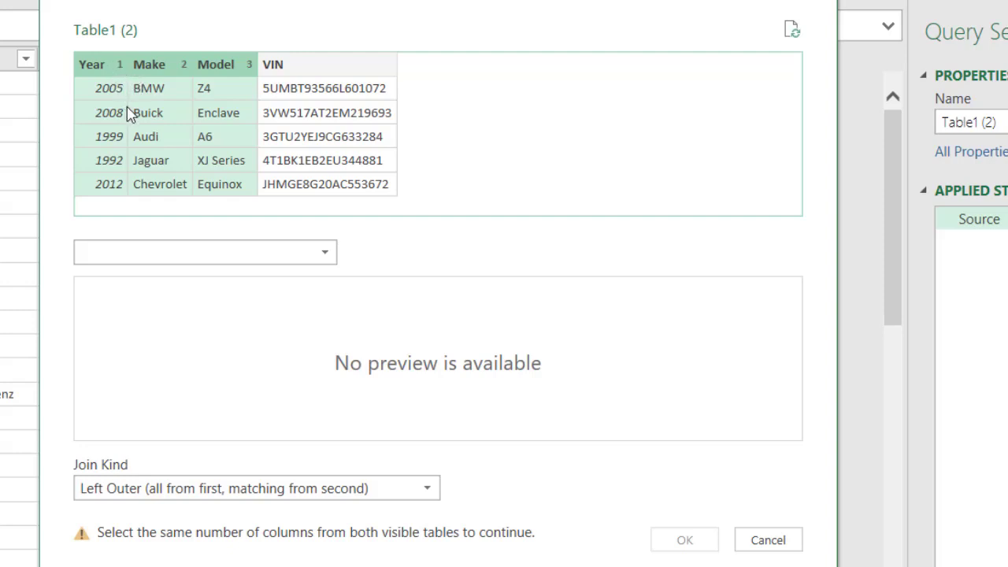
{"action": "left_click", "coordinate": [251, 256]}
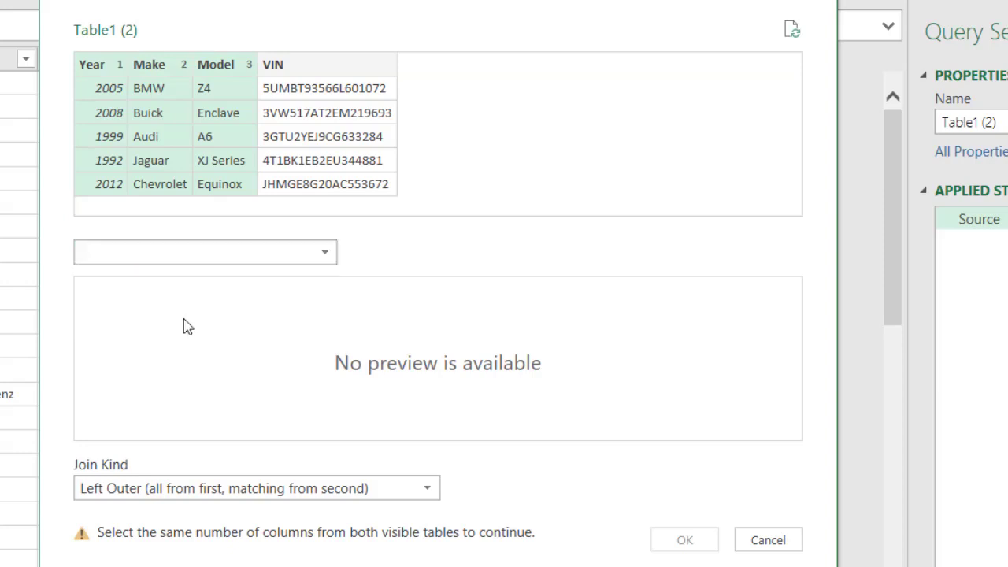
{"action": "left_click", "coordinate": [197, 323]}
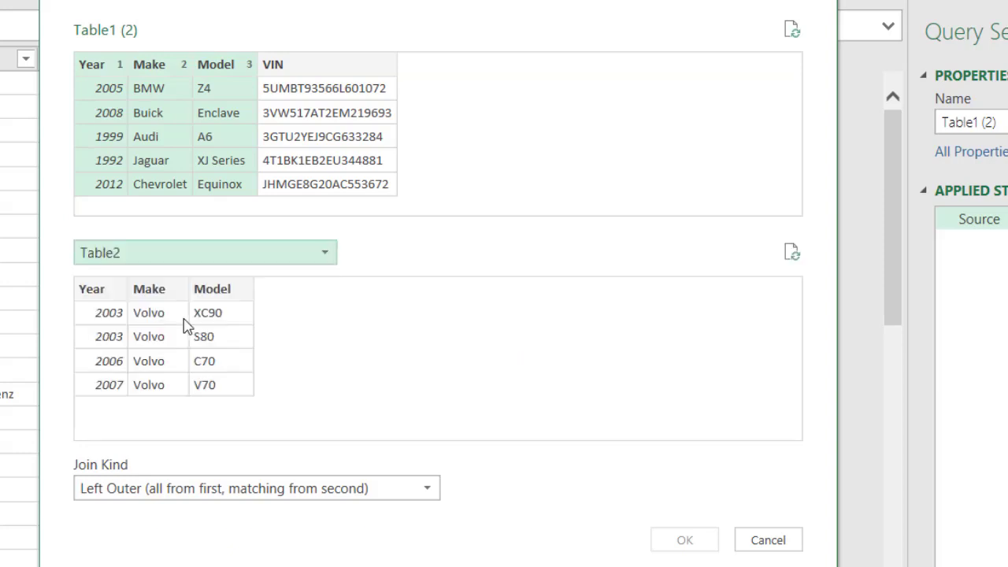
{"action": "left_click", "coordinate": [108, 293]}
{"action": "left_click", "coordinate": [150, 292], "text": "ctrl"}
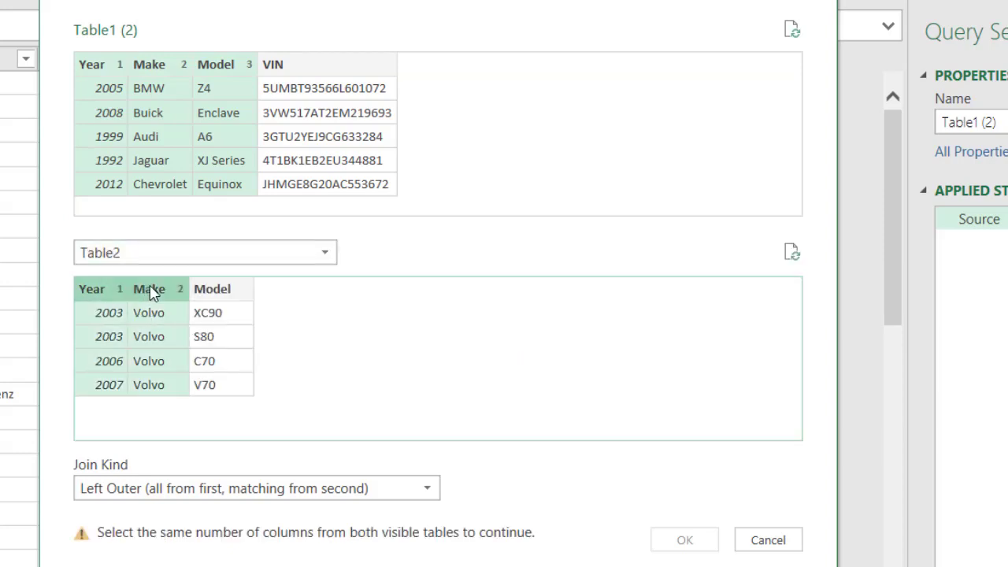
{"action": "left_click", "coordinate": [209, 292], "text": "ctrl"}
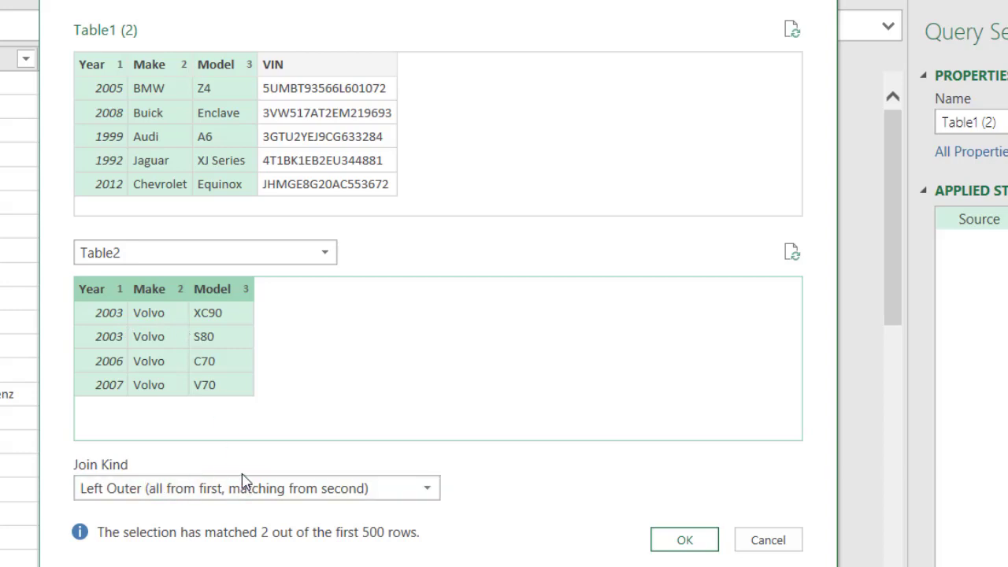
Step: Set the join kind to Left Anti (rows only in first) and apply the merge
{"action": "left_click", "coordinate": [410, 496]}
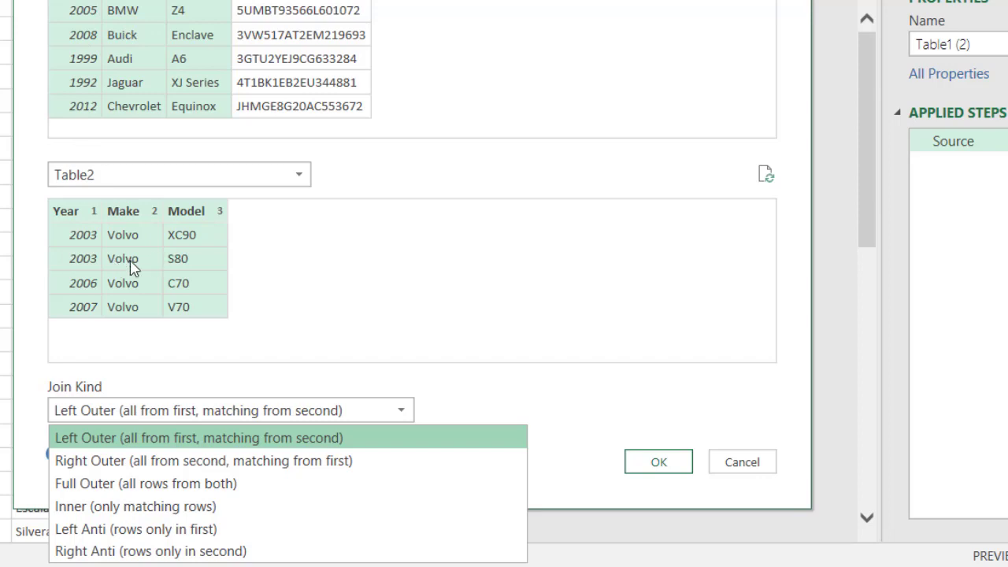
{"action": "left_click", "coordinate": [132, 530]}
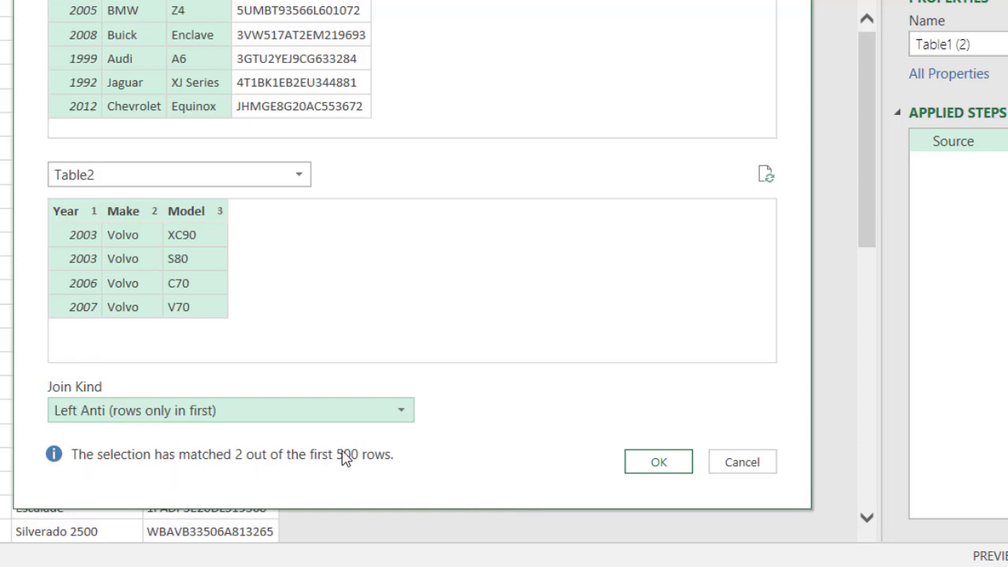
{"action": "left_click", "coordinate": [656, 462]}
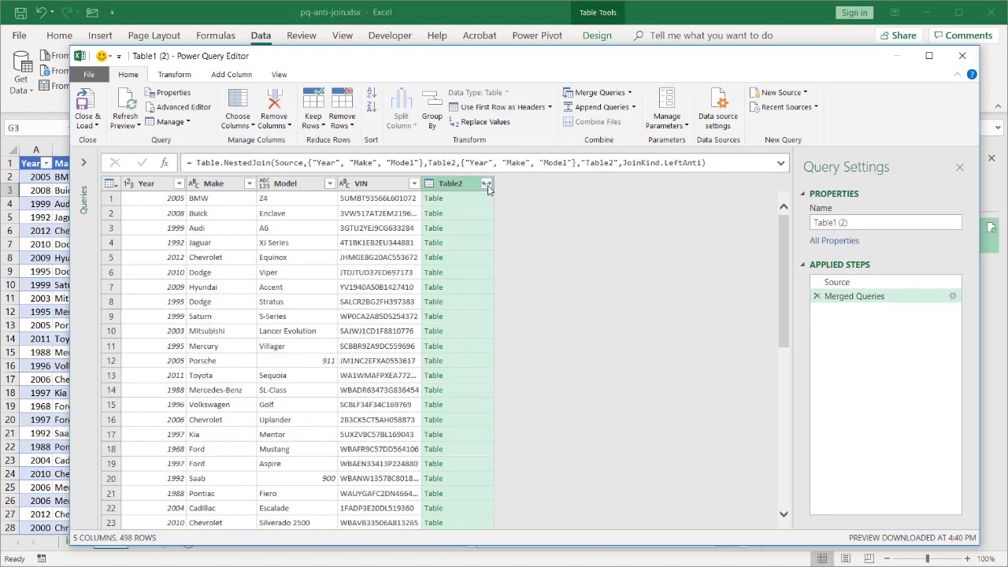
Step: Expand Table2 into Year, Make and Model columns, then remove those three columns
{"action": "left_click", "coordinate": [486, 184]}
{"action": "left_click", "coordinate": [458, 344]}
{"action": "left_click", "coordinate": [477, 204]}
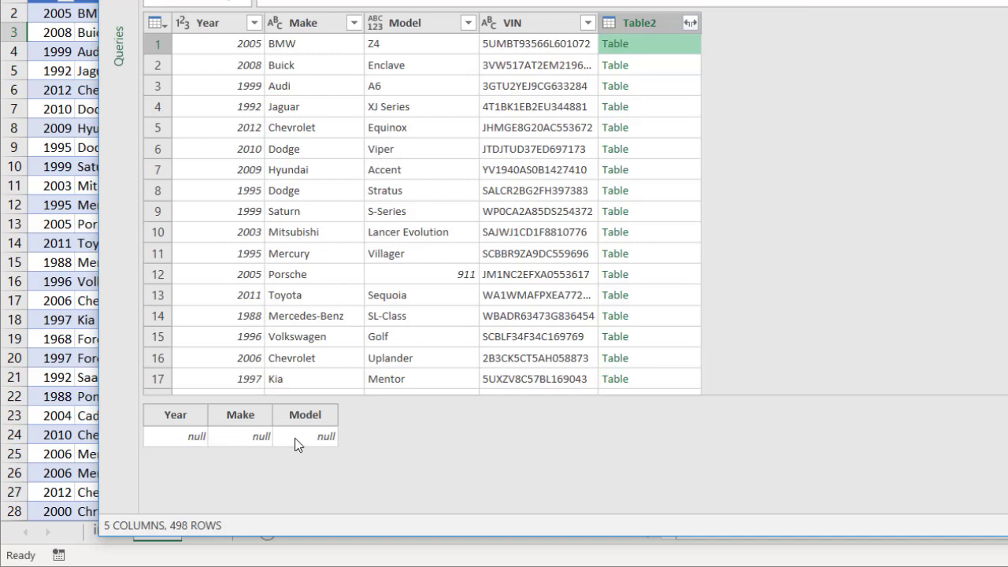
{"action": "left_click", "coordinate": [692, 24]}
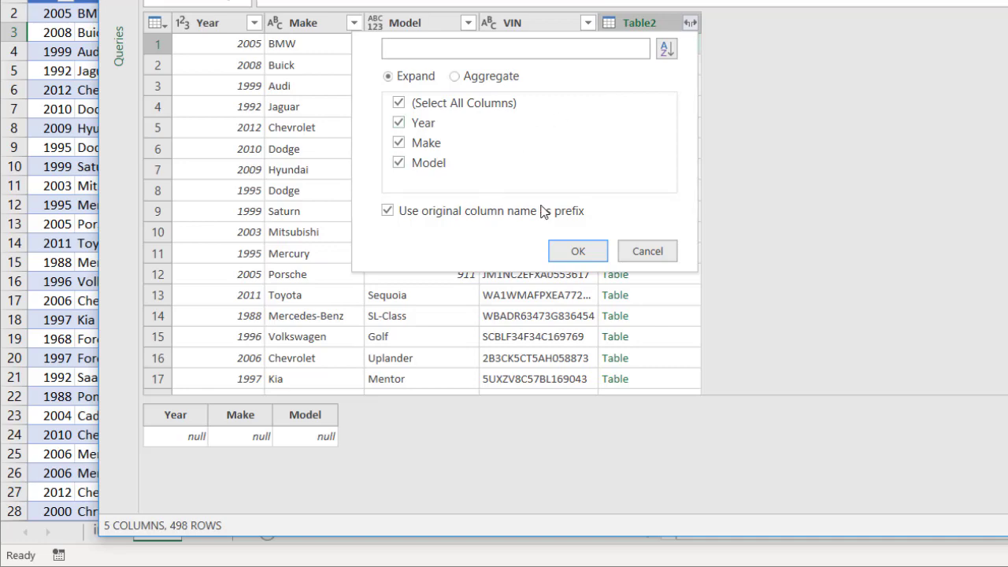
{"action": "left_click", "coordinate": [577, 248]}
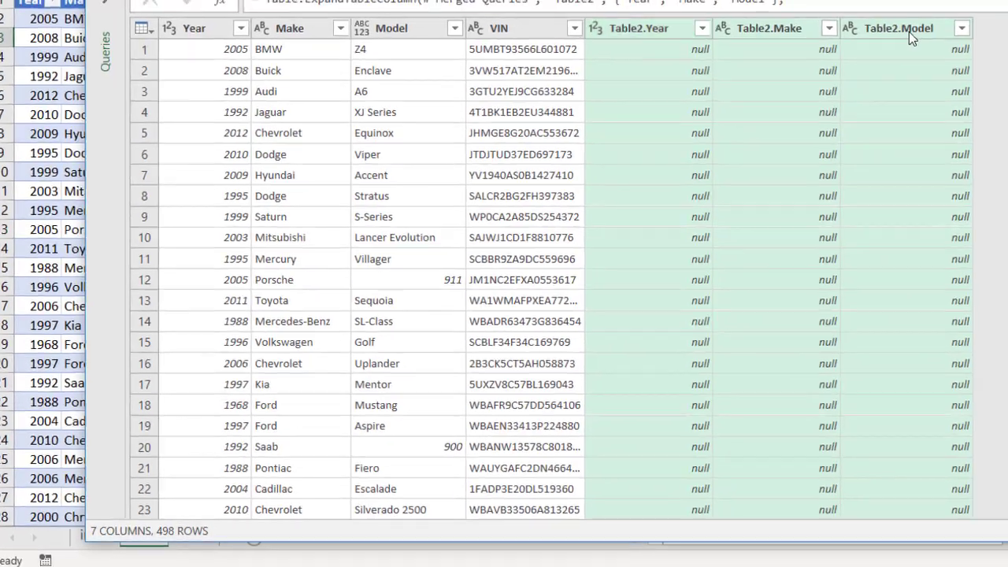
{"action": "right_click", "coordinate": [923, 28]}
{"action": "left_click", "coordinate": [859, 114]}
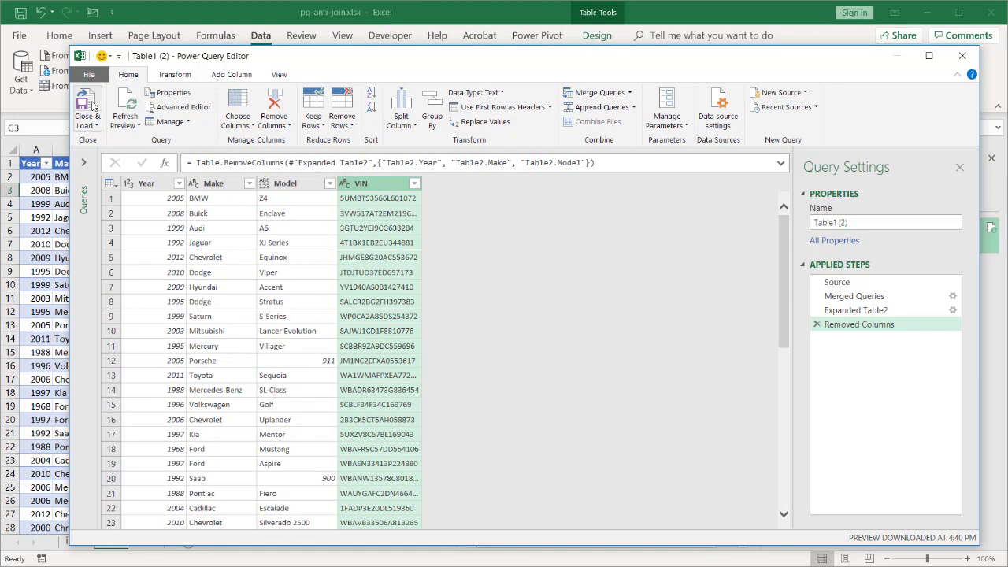
Step: Load Table1 (2) as a table at cell J1 on the existing sheet and close the queries pane
{"action": "left_click", "coordinate": [88, 123]}
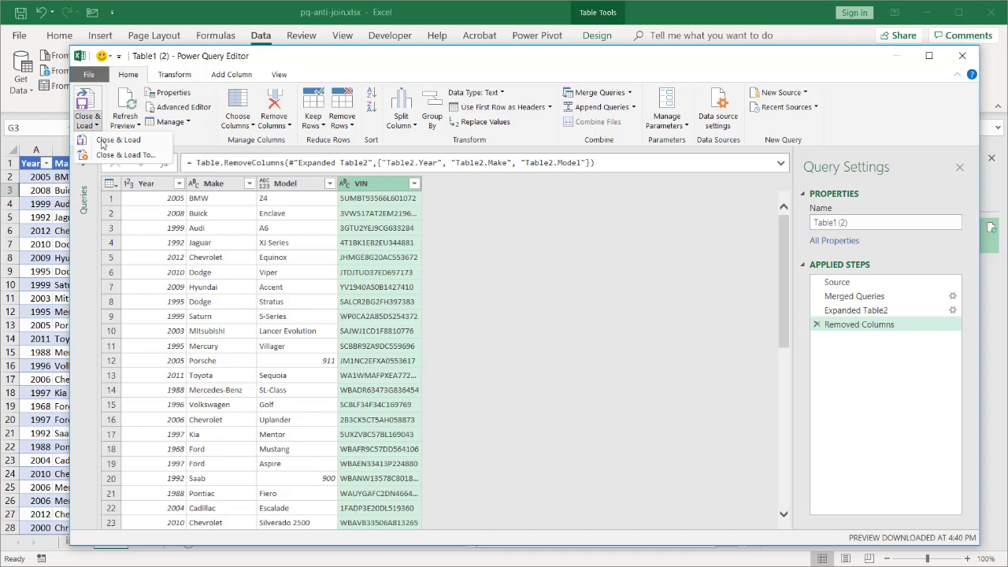
{"action": "left_click", "coordinate": [114, 156]}
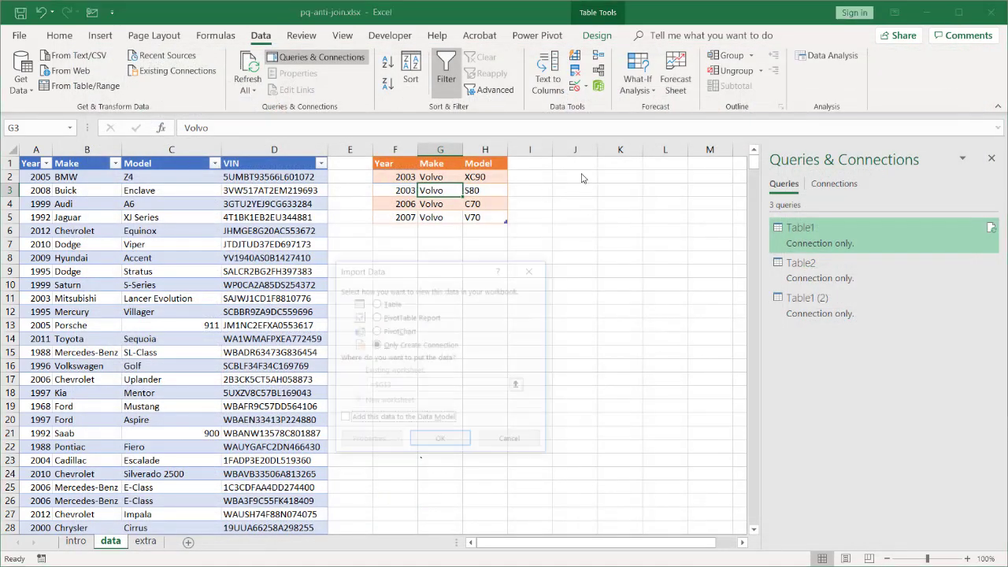
{"action": "left_click", "coordinate": [381, 304]}
{"action": "left_click", "coordinate": [356, 371]}
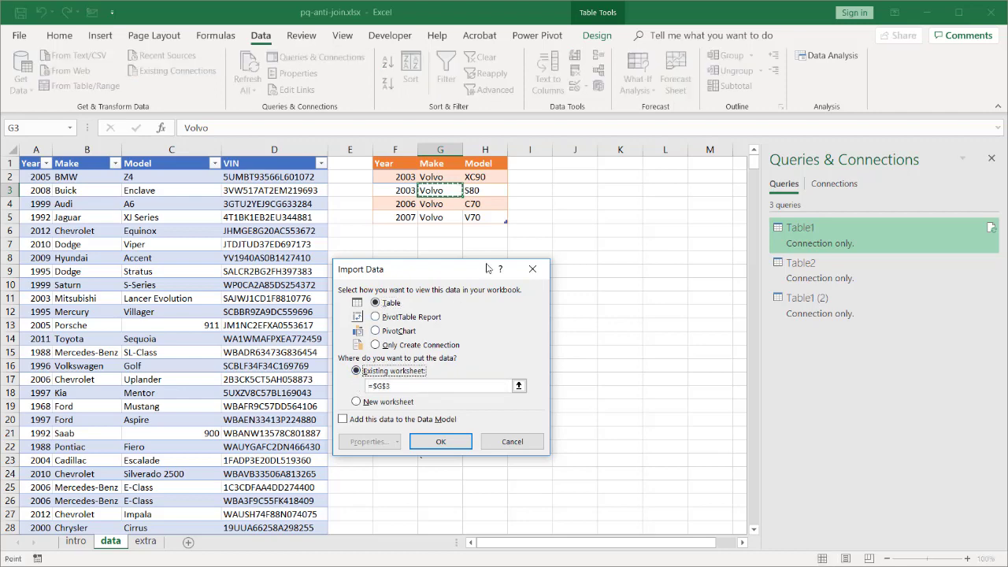
{"action": "left_click", "coordinate": [587, 165]}
{"action": "left_click", "coordinate": [450, 443]}
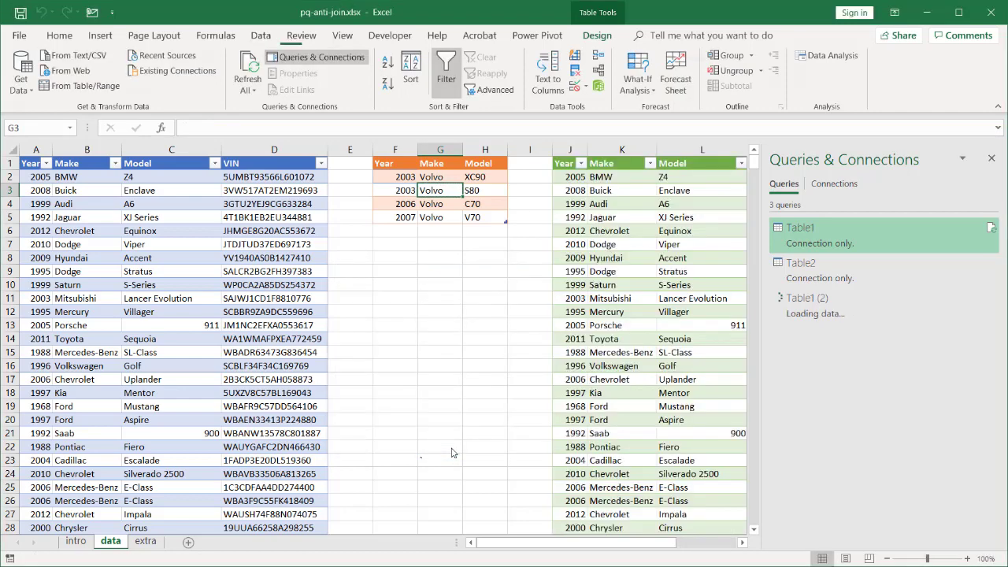
{"action": "left_click", "coordinate": [992, 159]}
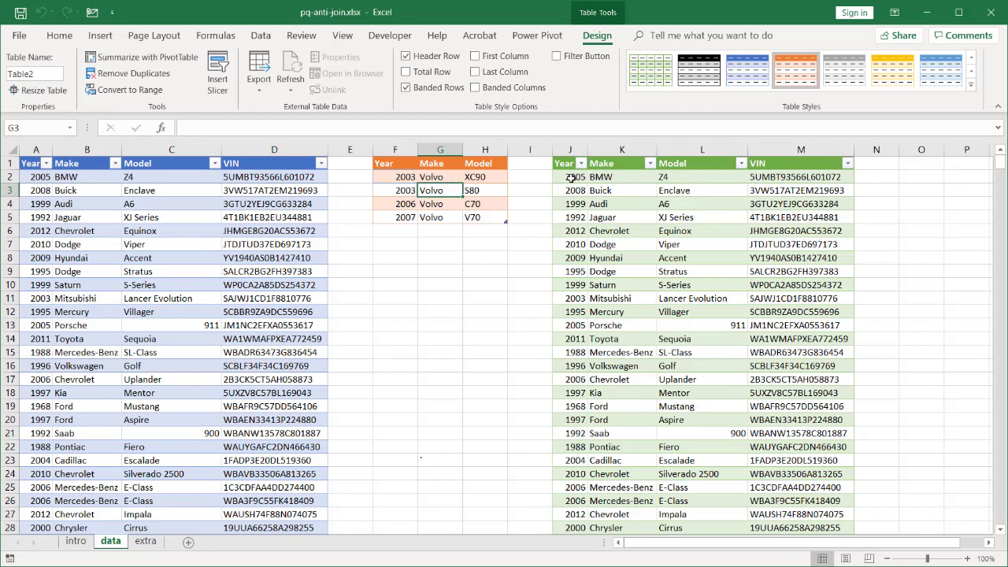
{"action": "left_click", "coordinate": [571, 178]}
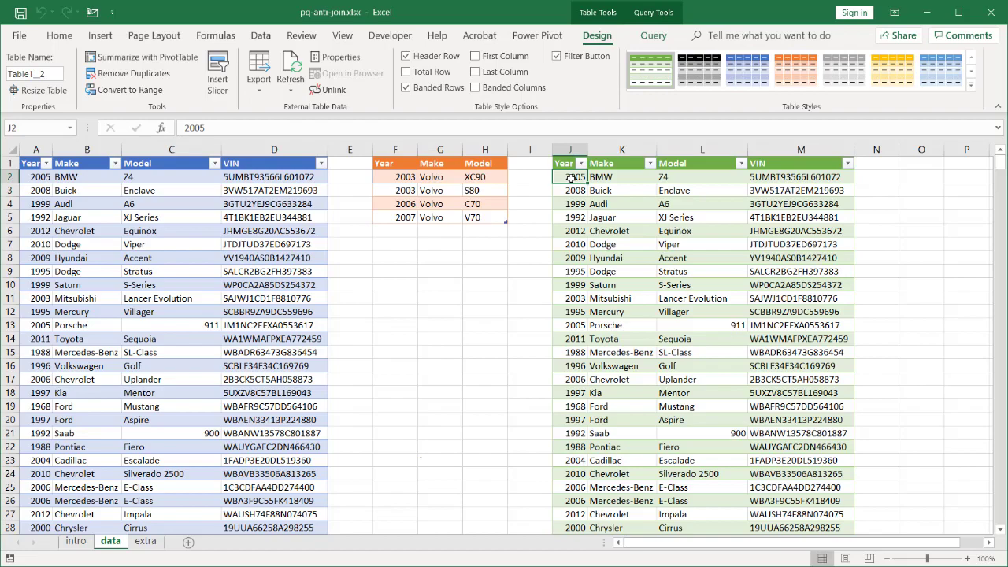
{"action": "key", "text": "ctrl+shift+Down"}
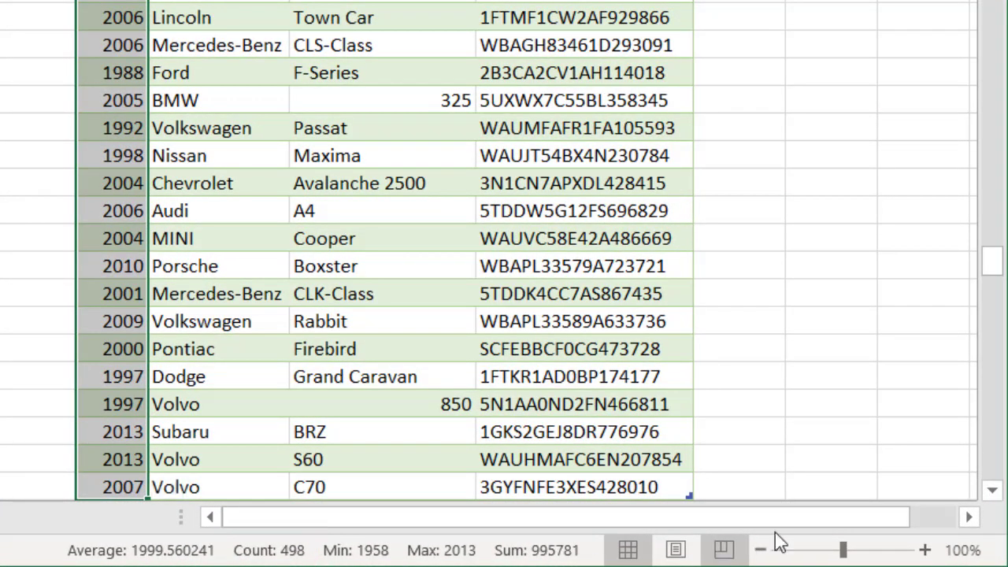
{"action": "left_click", "coordinate": [989, 492]}
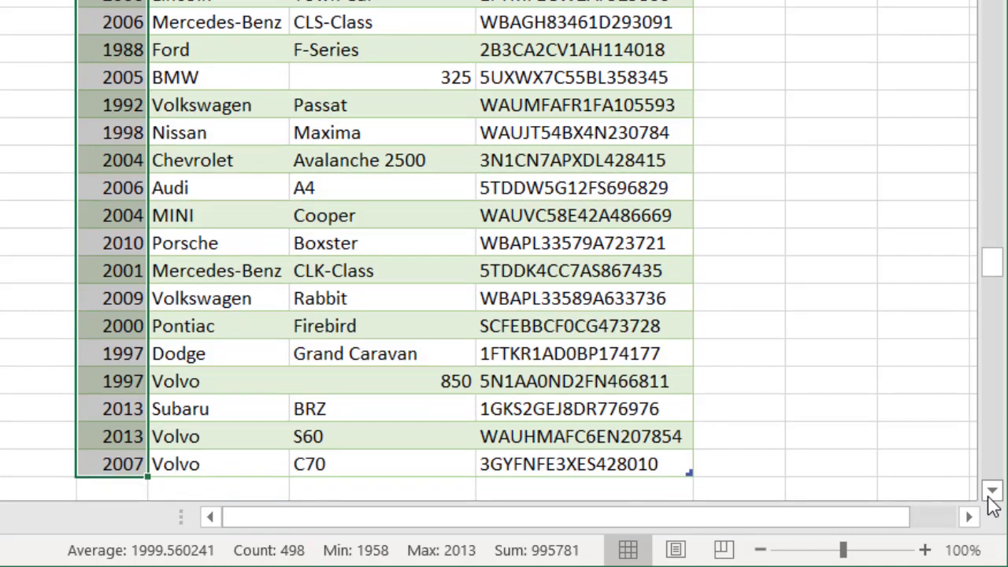
{"action": "left_click", "coordinate": [990, 491]}
{"action": "left_click", "coordinate": [990, 491]}
{"action": "left_click", "coordinate": [990, 492]}
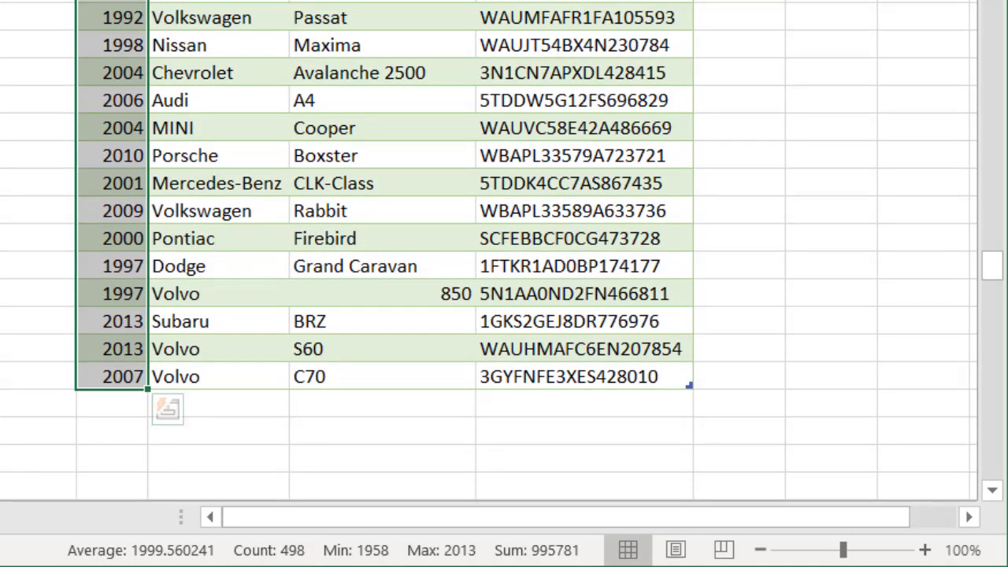
{"action": "left_click_drag", "start_coordinate": [992, 281], "coordinate": [991, 74]}
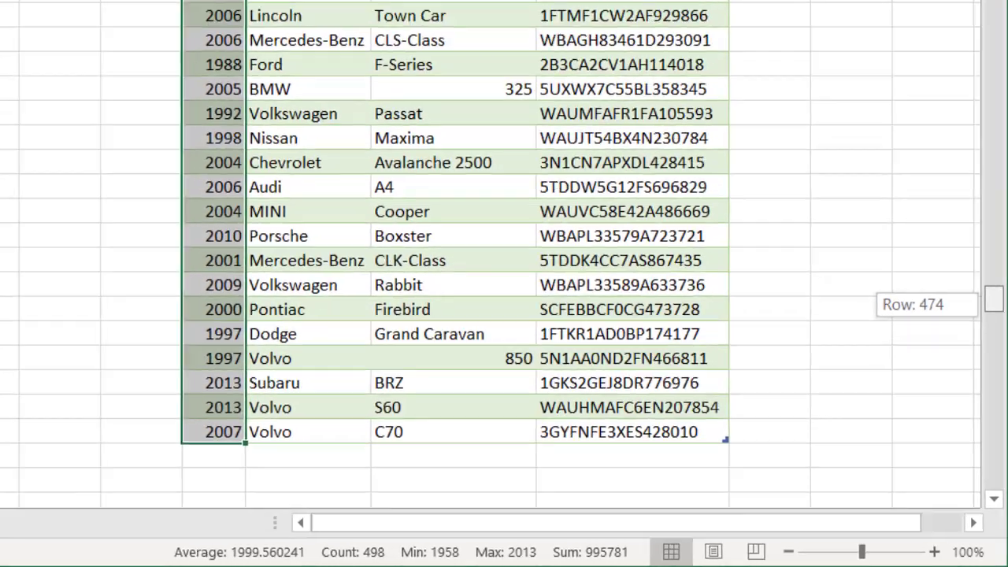
{"action": "left_click_drag", "start_coordinate": [994, 140], "coordinate": [993, 4]}
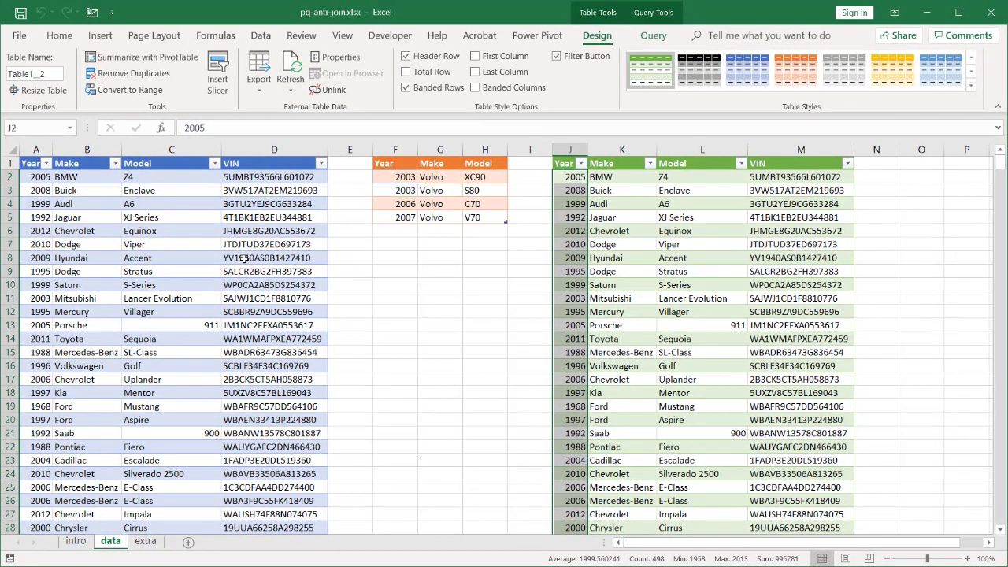
{"action": "left_click", "coordinate": [245, 259]}
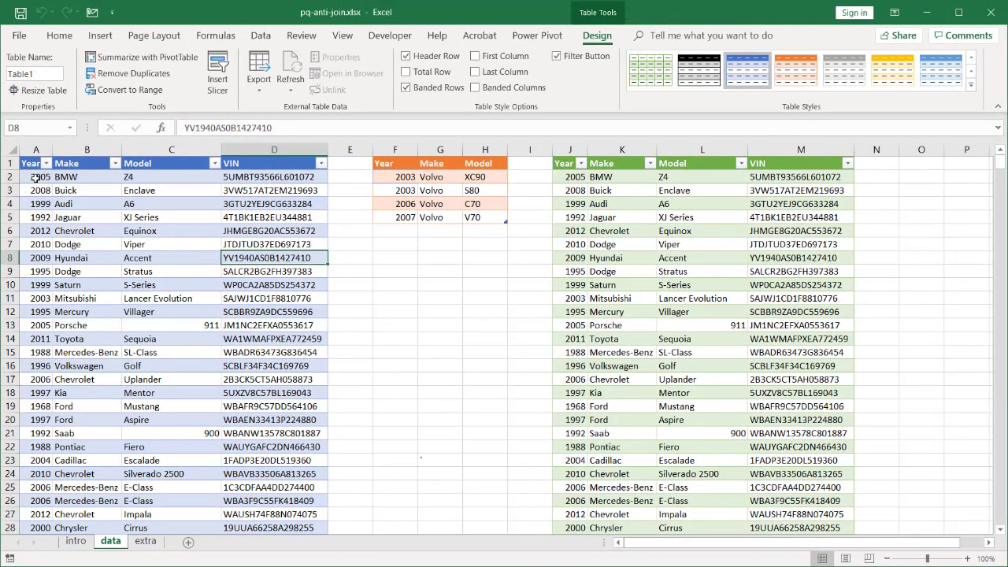
{"action": "left_click_drag", "start_coordinate": [36, 177], "coordinate": [278, 179]}
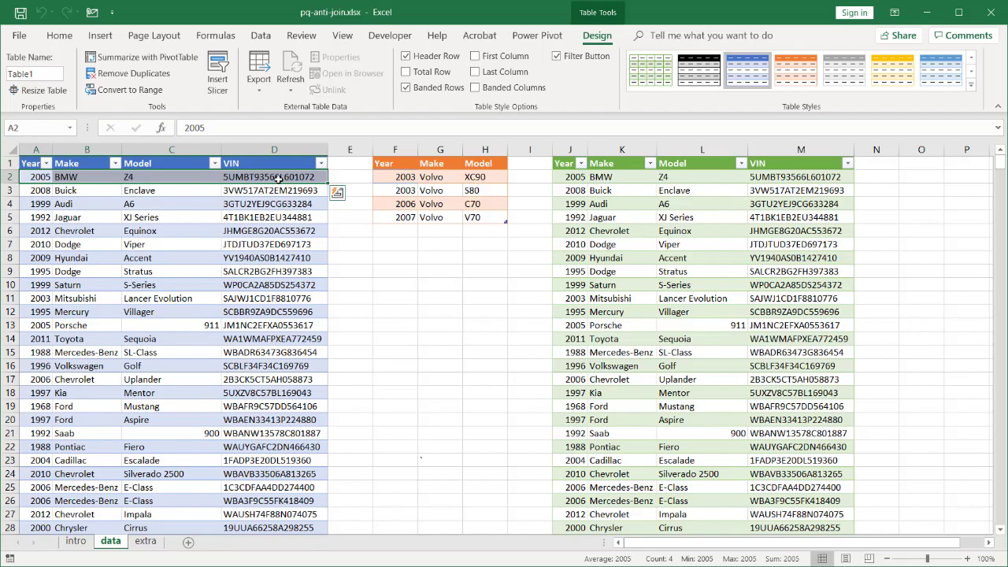
Step: Clear Table1's data and copy the 500 car records (A1:D500) from the extra sheet
{"action": "key", "text": "ctrl+a"}
{"action": "key", "text": "Delete"}
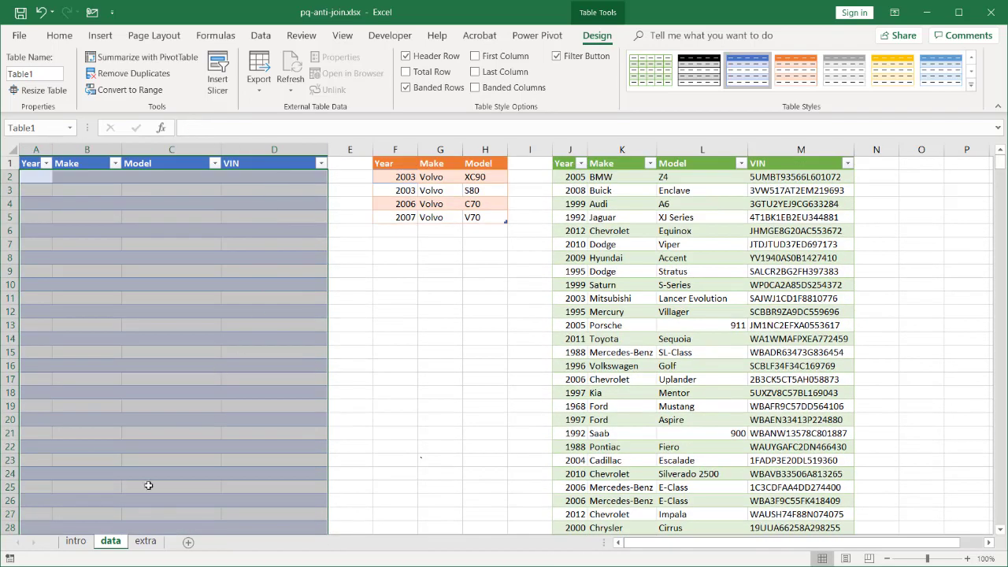
{"action": "left_click", "coordinate": [144, 541]}
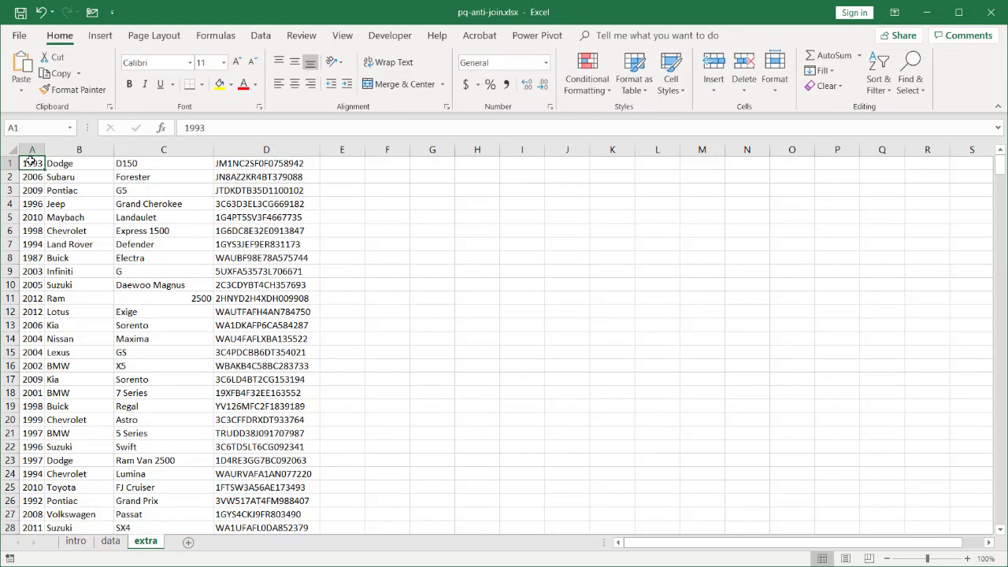
{"action": "left_click_drag", "start_coordinate": [59, 163], "coordinate": [245, 167]}
{"action": "key", "text": "ctrl+shift+Down"}
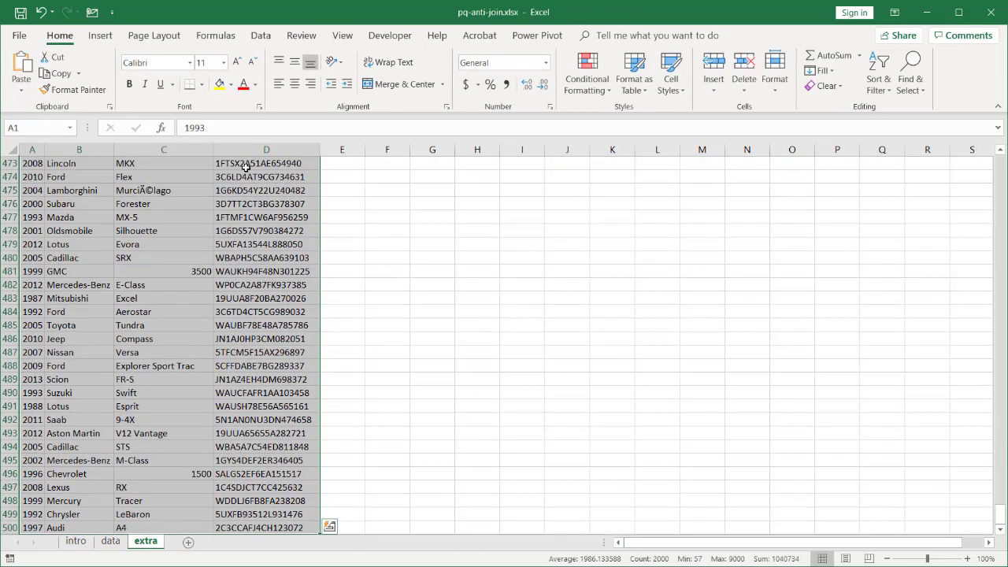
{"action": "key", "text": "ctrl+c"}
{"action": "key", "text": "ctrl+BackSpace"}
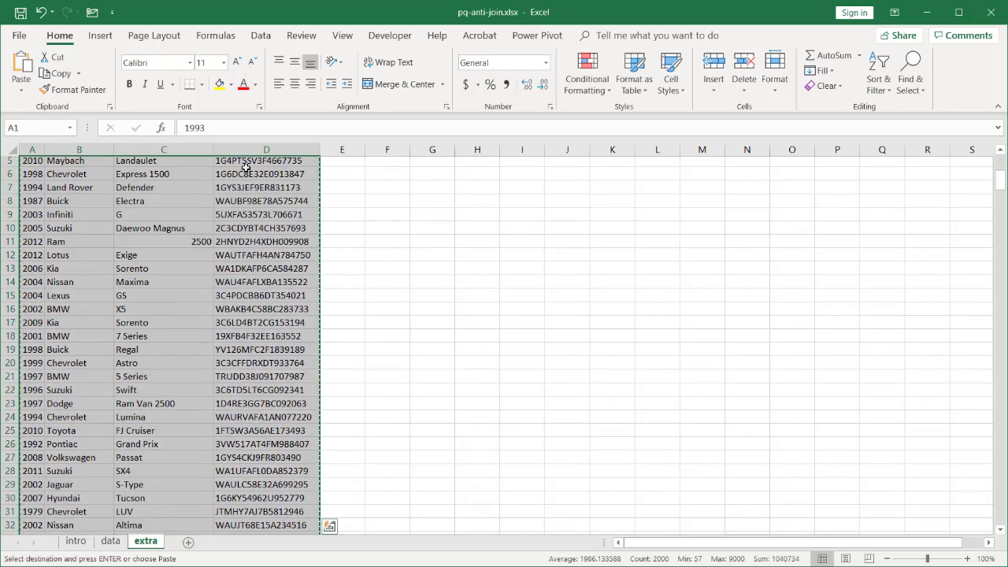
Step: Paste the car records into A2 on the data sheet so the table runs to row 501
{"action": "left_click", "coordinate": [111, 541]}
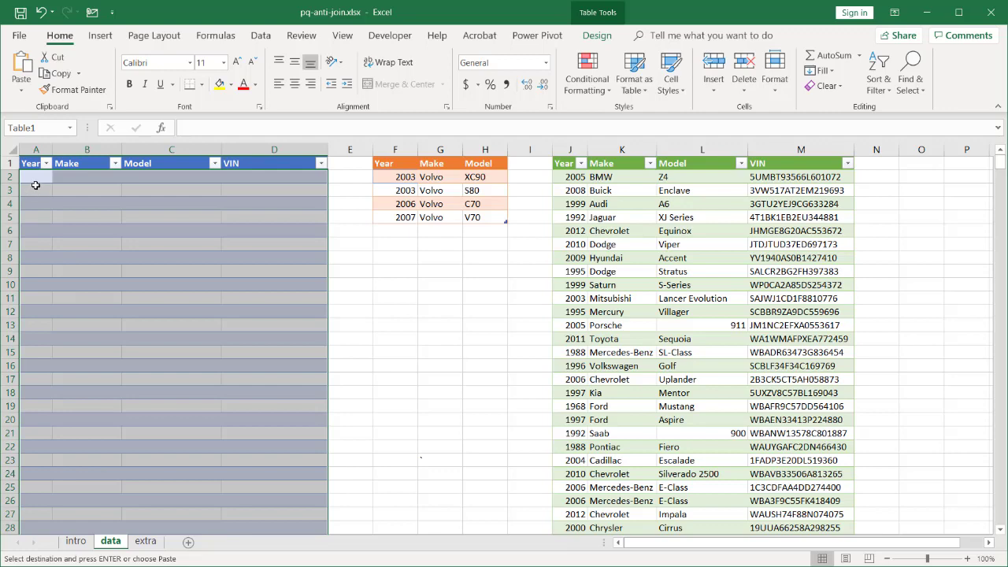
{"action": "left_click", "coordinate": [36, 177]}
{"action": "left_click", "coordinate": [21, 93]}
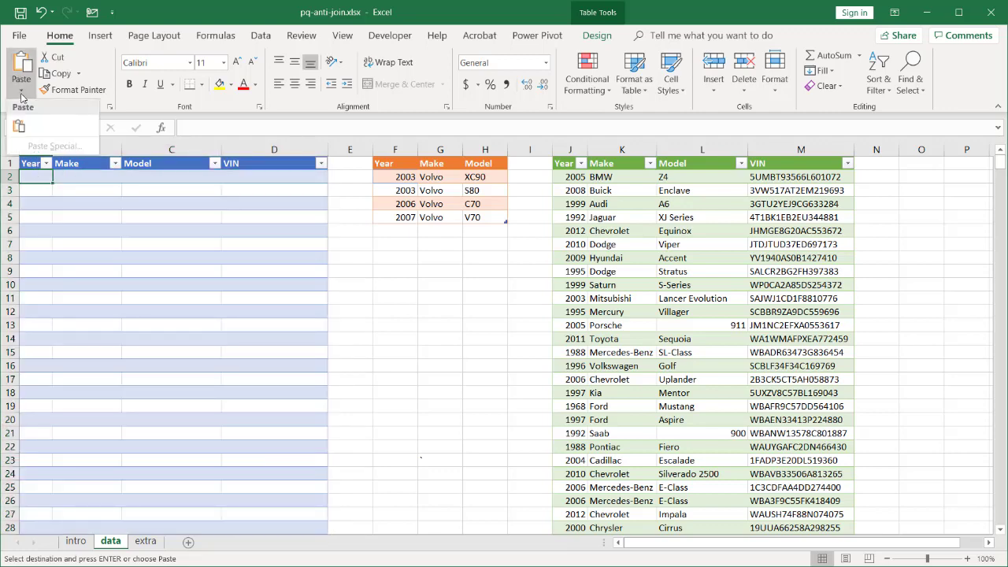
{"action": "left_click", "coordinate": [19, 126]}
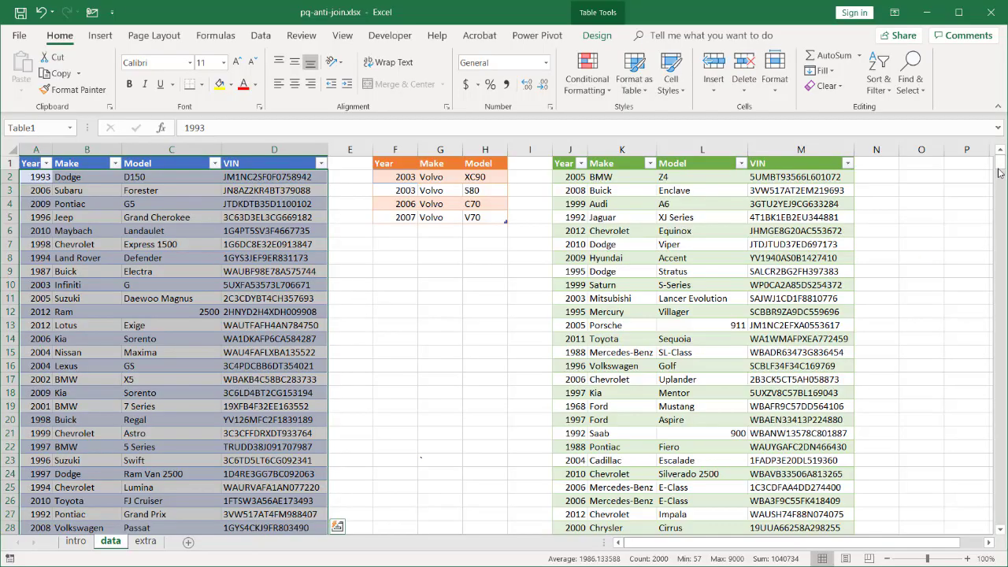
{"action": "left_click_drag", "start_coordinate": [998, 170], "coordinate": [998, 517]}
{"action": "left_click_drag", "start_coordinate": [1004, 394], "coordinate": [1005, 394]}
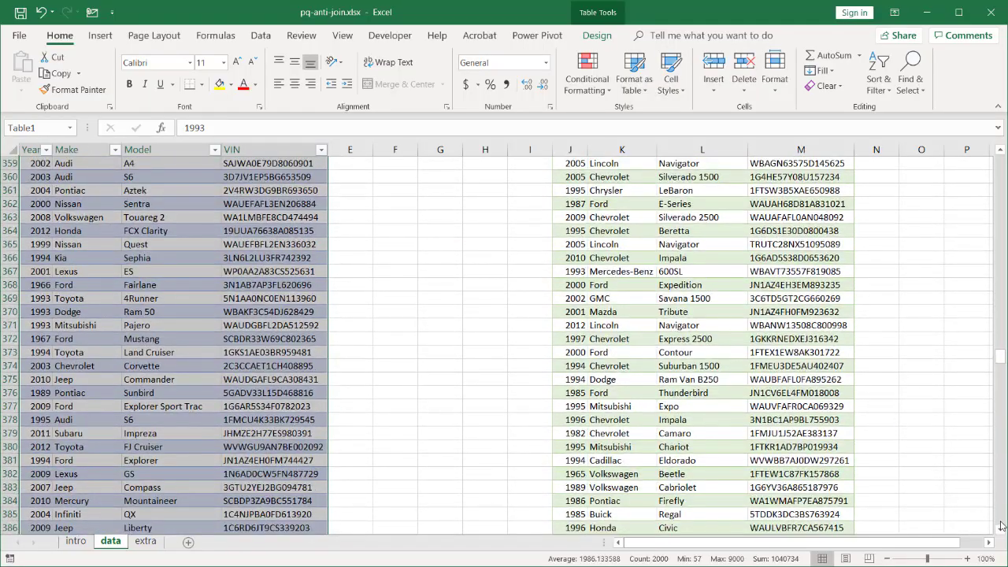
{"action": "left_click_drag", "start_coordinate": [1001, 525], "coordinate": [1002, 521]}
{"action": "left_click", "coordinate": [999, 403]}
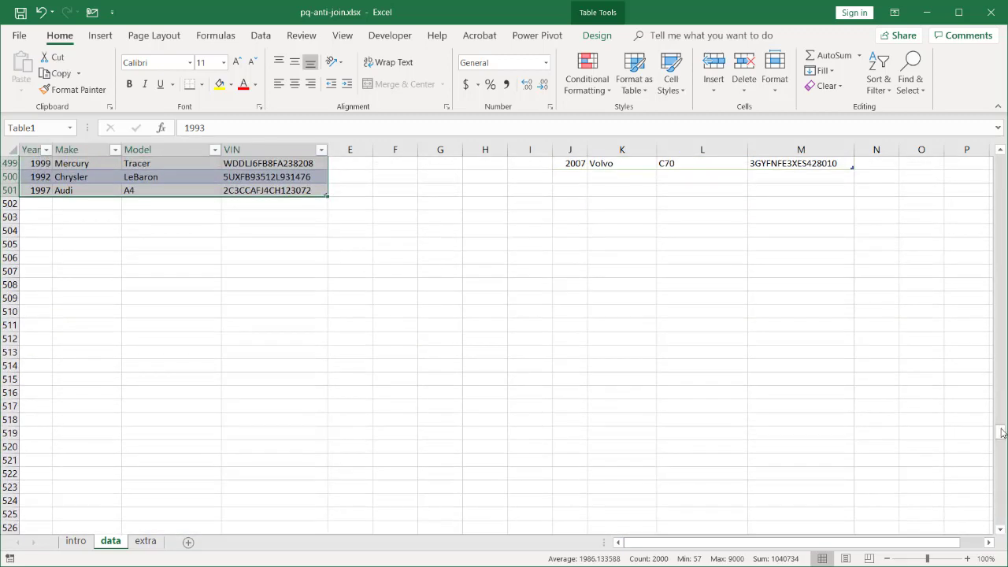
{"action": "left_click_drag", "start_coordinate": [1000, 432], "coordinate": [1005, 370]}
{"action": "left_click_drag", "start_coordinate": [993, 233], "coordinate": [1002, 163]}
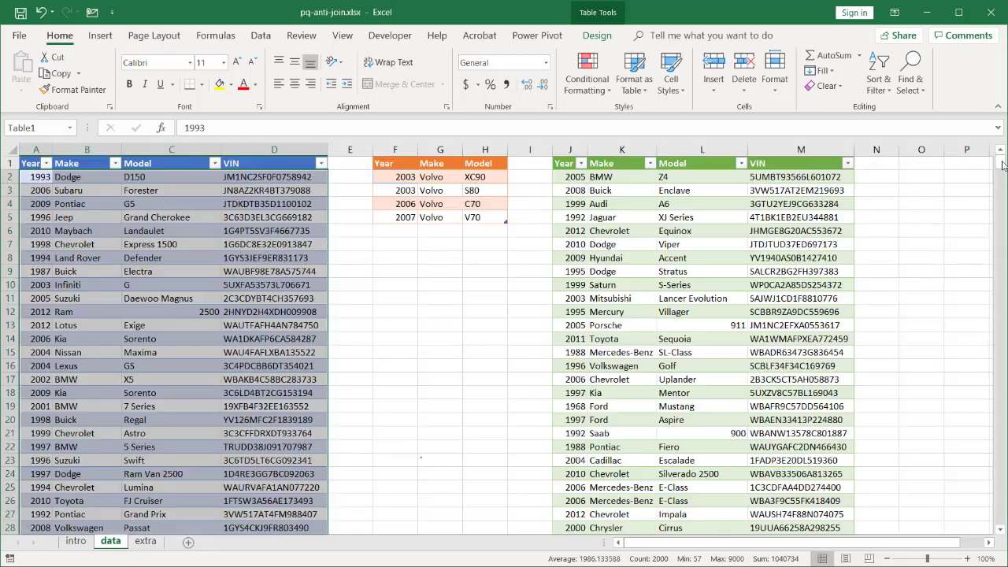
Step: Filter the Make column to show only 'volvo' rows
{"action": "left_click", "coordinate": [115, 163]}
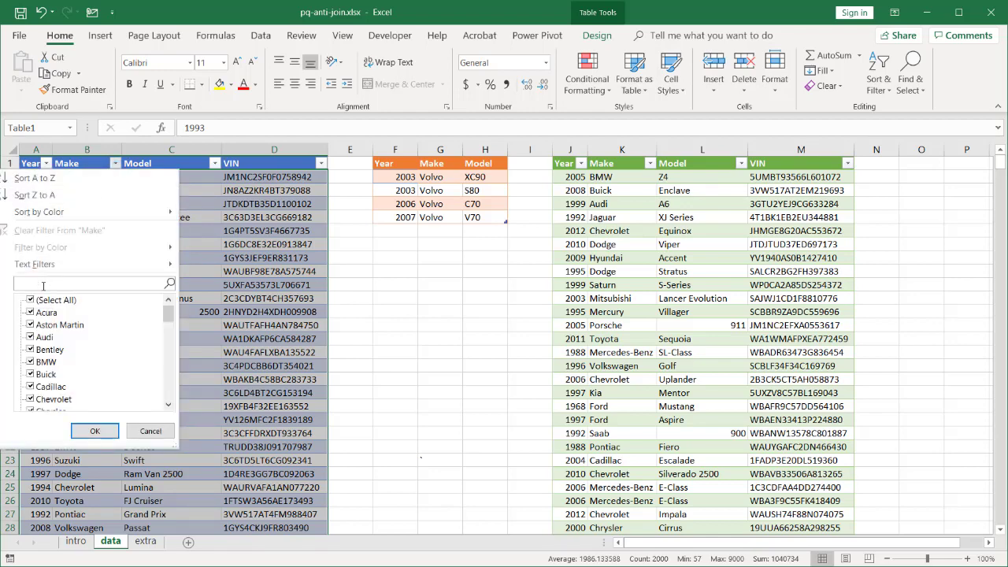
{"action": "type", "text": "volvo"}
{"action": "key", "text": "Return"}
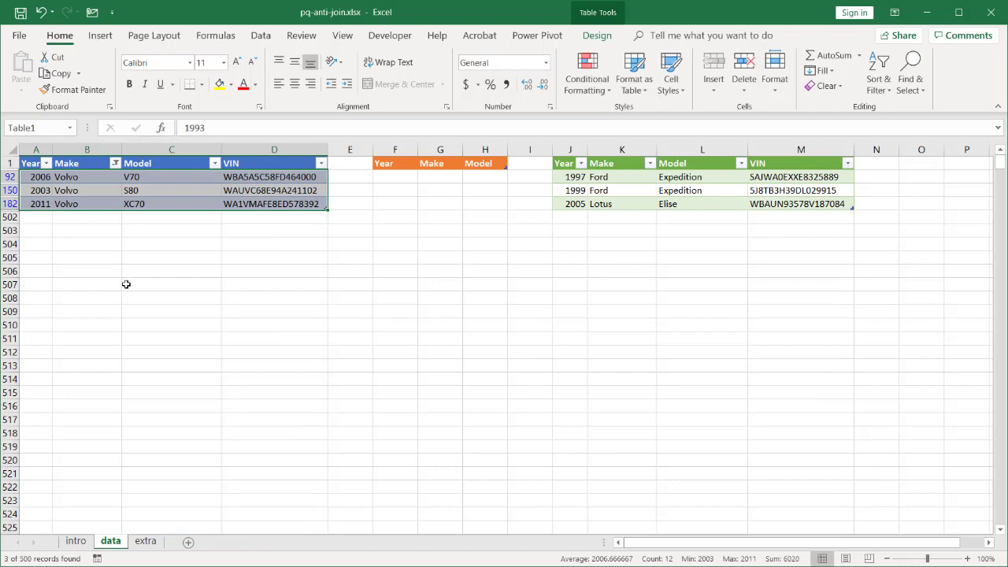
Step: Paste the exclusion-list picture from the intro sheet over the orange table at F1:H5
{"action": "left_click", "coordinate": [75, 540]}
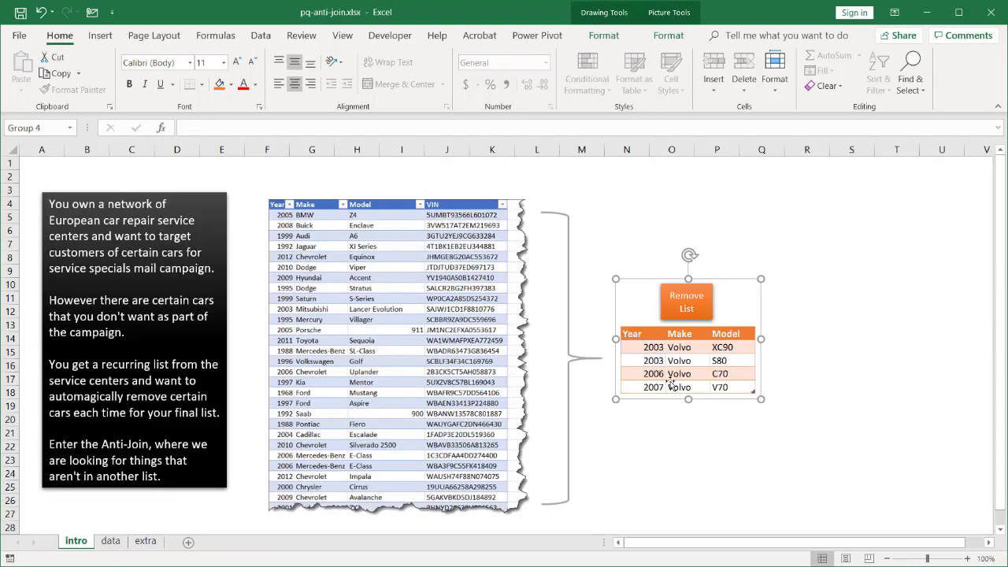
{"action": "left_click", "coordinate": [675, 377]}
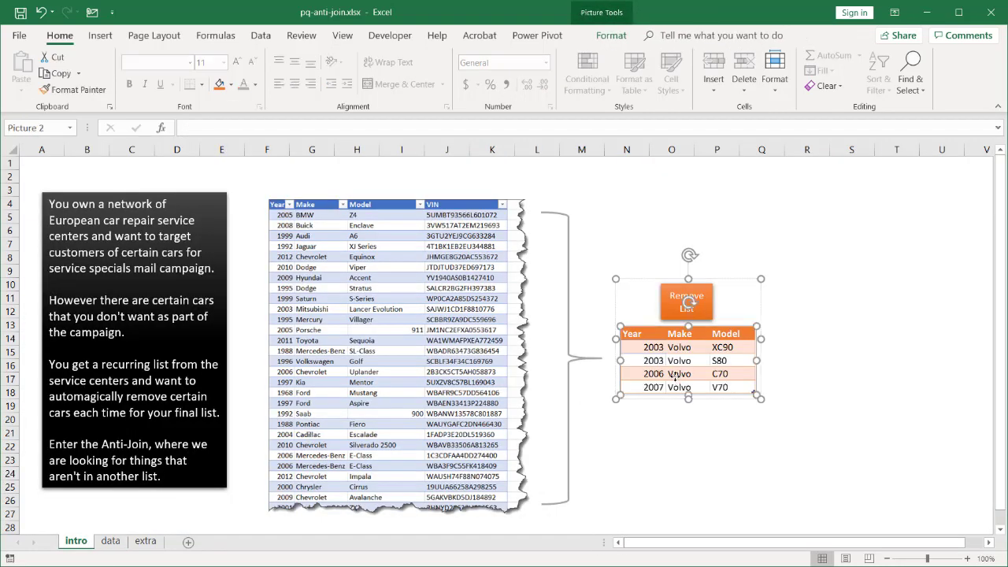
{"action": "left_click", "coordinate": [116, 543]}
{"action": "key", "text": "ctrl+v"}
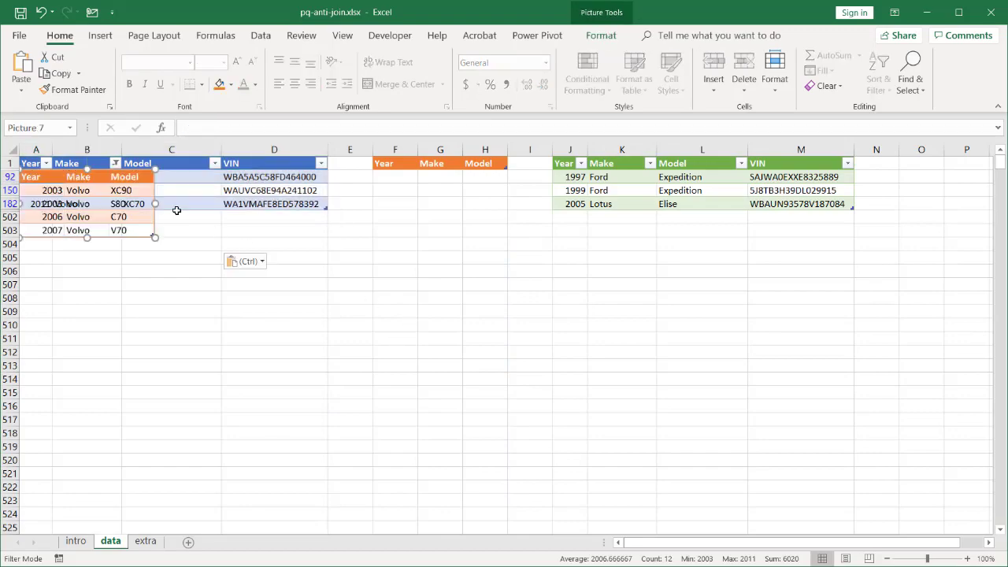
{"action": "left_click_drag", "start_coordinate": [149, 233], "coordinate": [505, 268]}
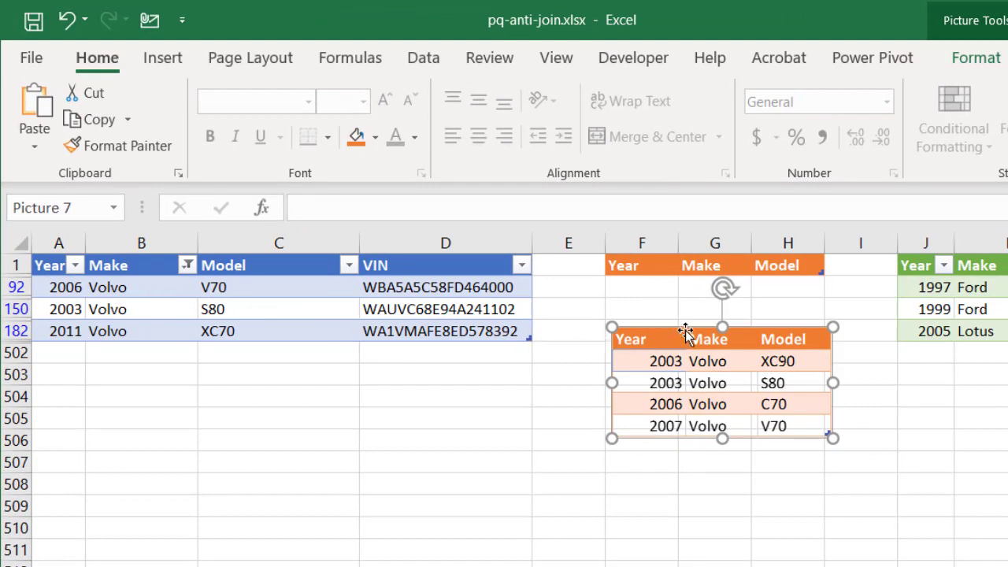
{"action": "left_click_drag", "start_coordinate": [657, 338], "coordinate": [648, 265]}
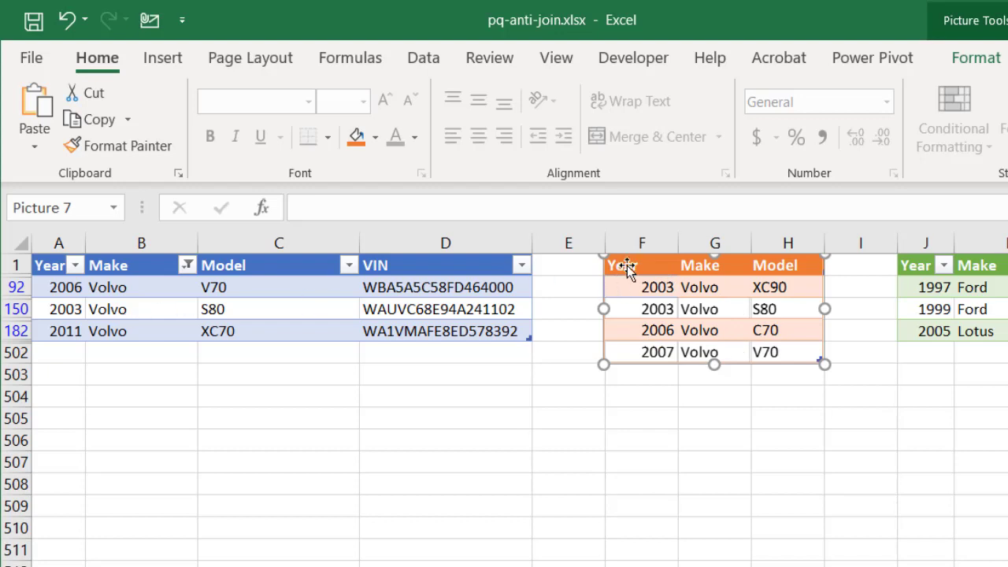
Step: Delete the pasted picture and clear the filter from the Make column
{"action": "key", "text": "Delete"}
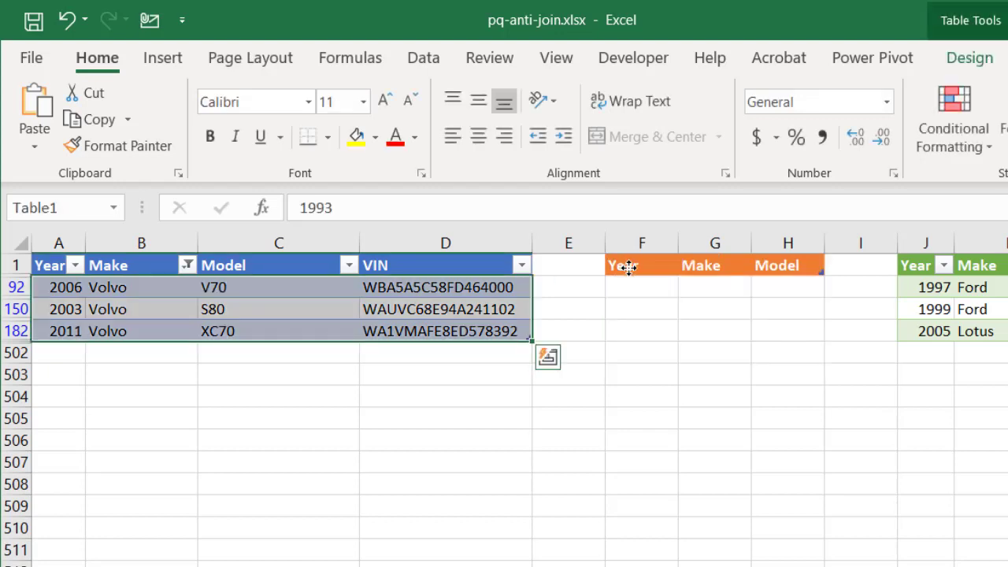
{"action": "left_click", "coordinate": [187, 265]}
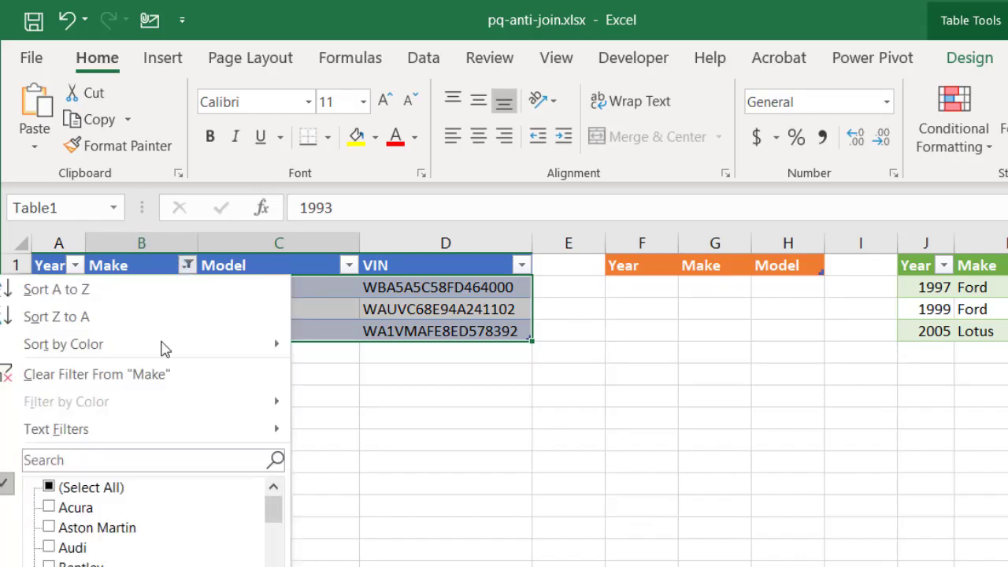
{"action": "left_click", "coordinate": [142, 378]}
Step: Check the car table's last and first rows, then select the anti-join output table
{"action": "left_click", "coordinate": [66, 339]}
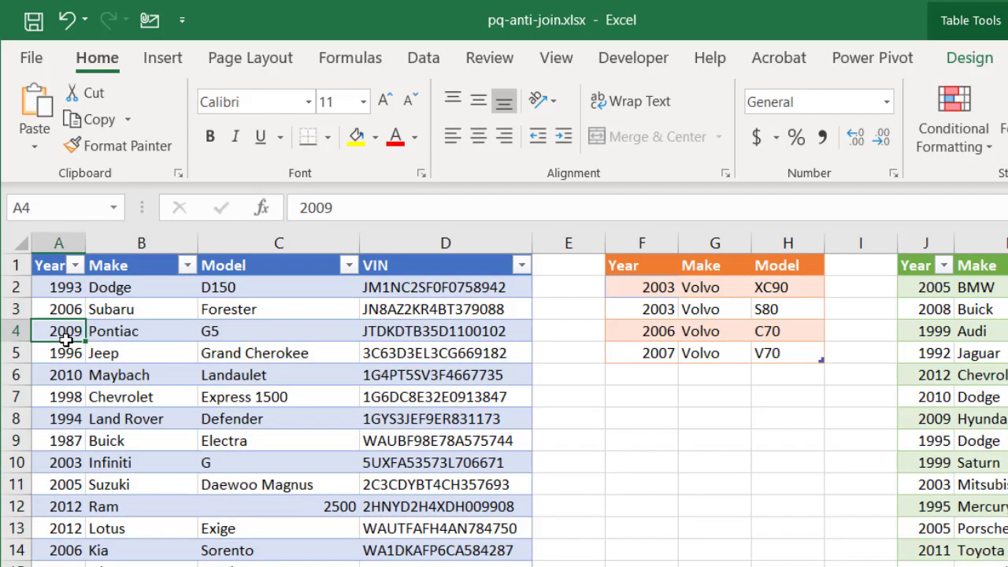
{"action": "key", "text": "ctrl+Down"}
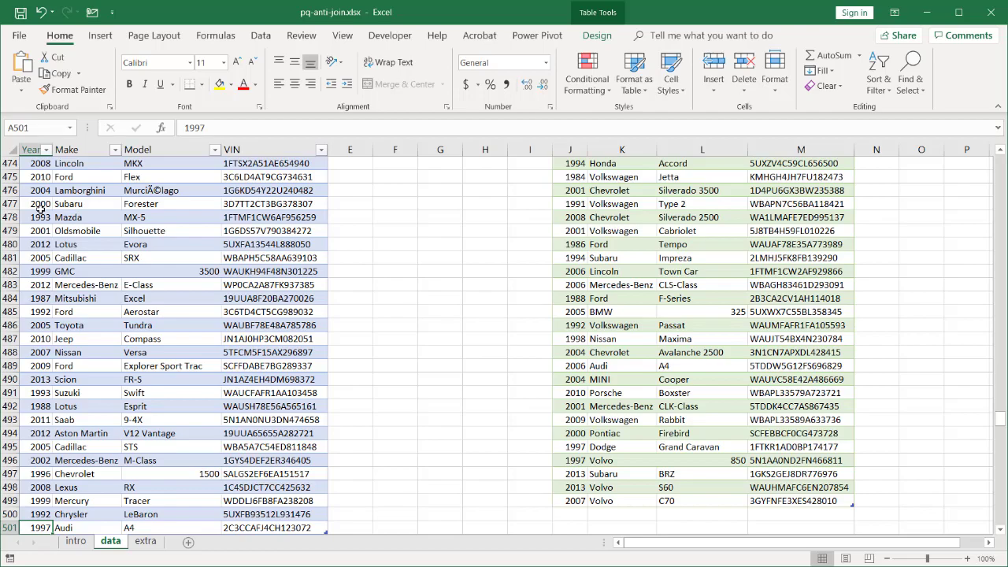
{"action": "key", "text": "ctrl+Up"}
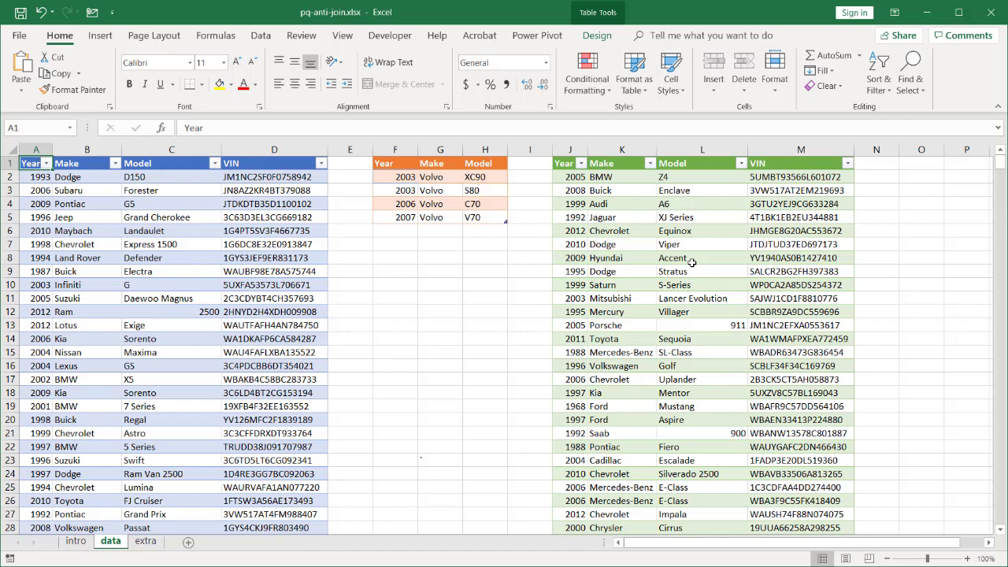
{"action": "left_click", "coordinate": [579, 168]}
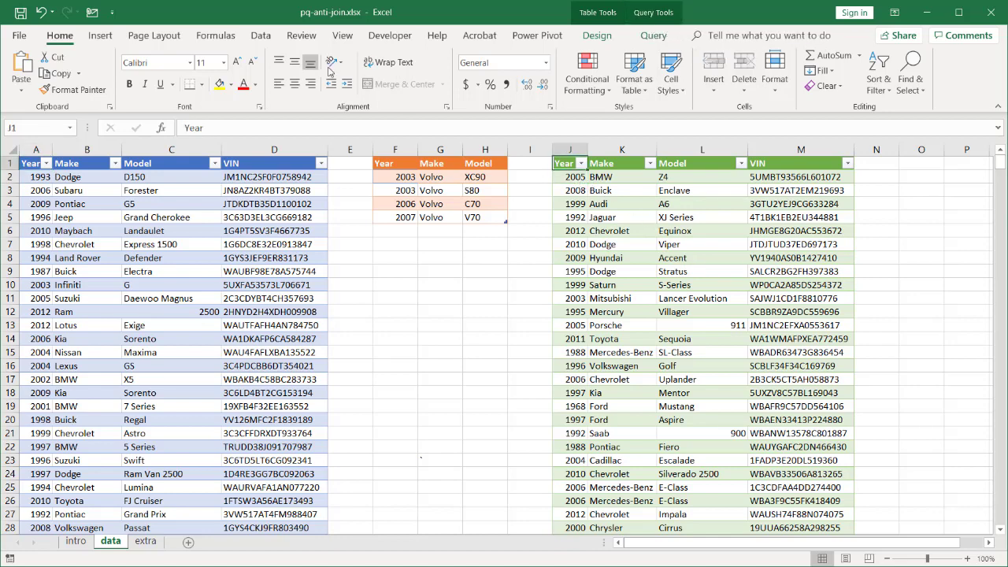
{"action": "left_click", "coordinate": [261, 36]}
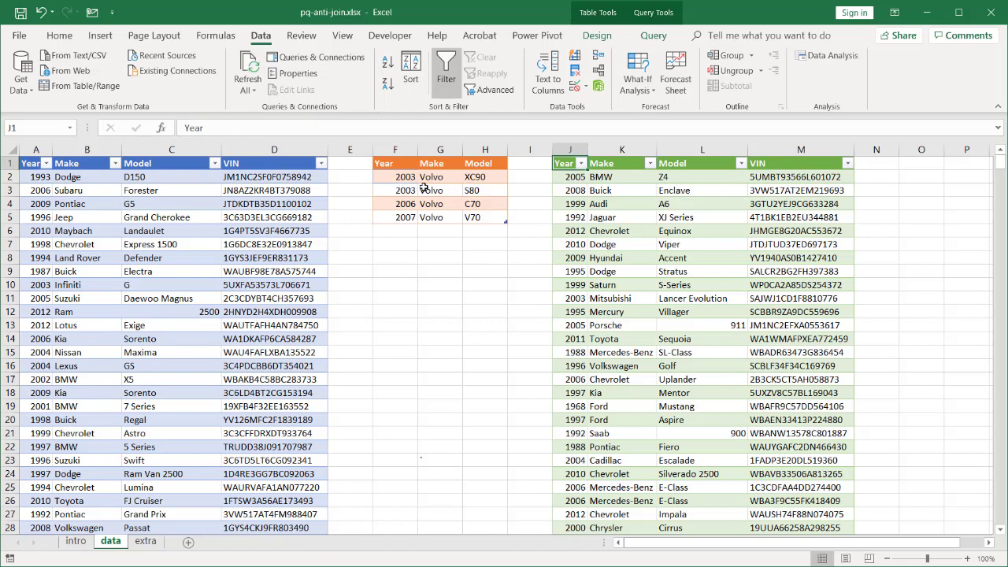
{"action": "left_click", "coordinate": [115, 163]}
{"action": "left_click", "coordinate": [68, 280]}
{"action": "type", "text": "volv"}
{"action": "key", "text": "Return"}
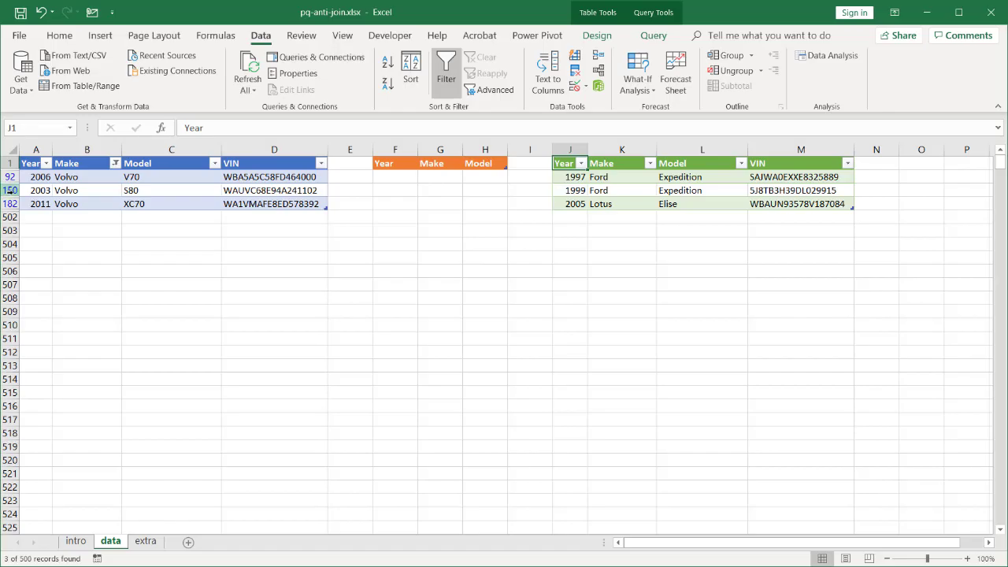
{"action": "left_click", "coordinate": [115, 163]}
{"action": "left_click", "coordinate": [68, 196]}
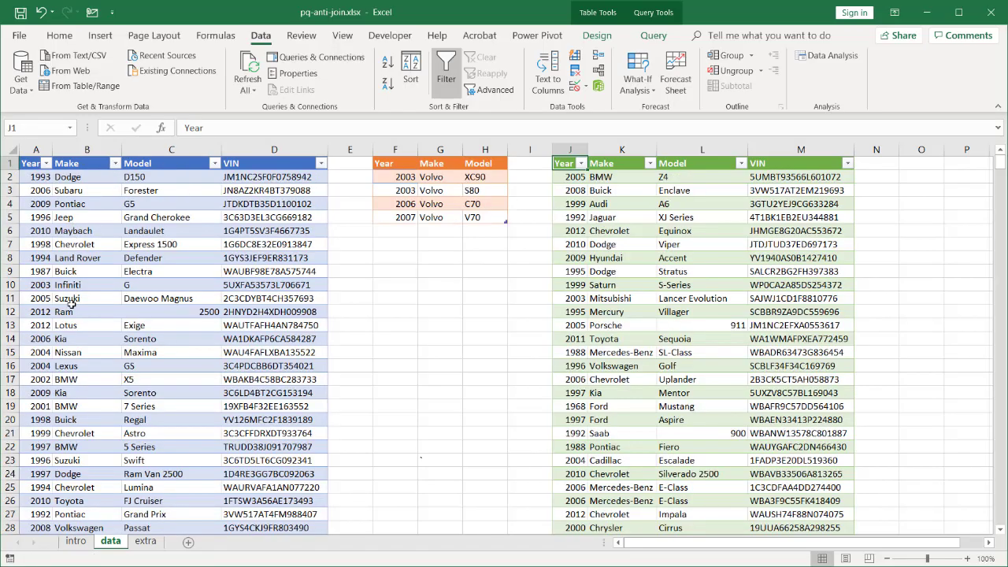
{"action": "scroll", "coordinate": [70, 303], "scroll_direction": "down", "scroll_amount": 20}
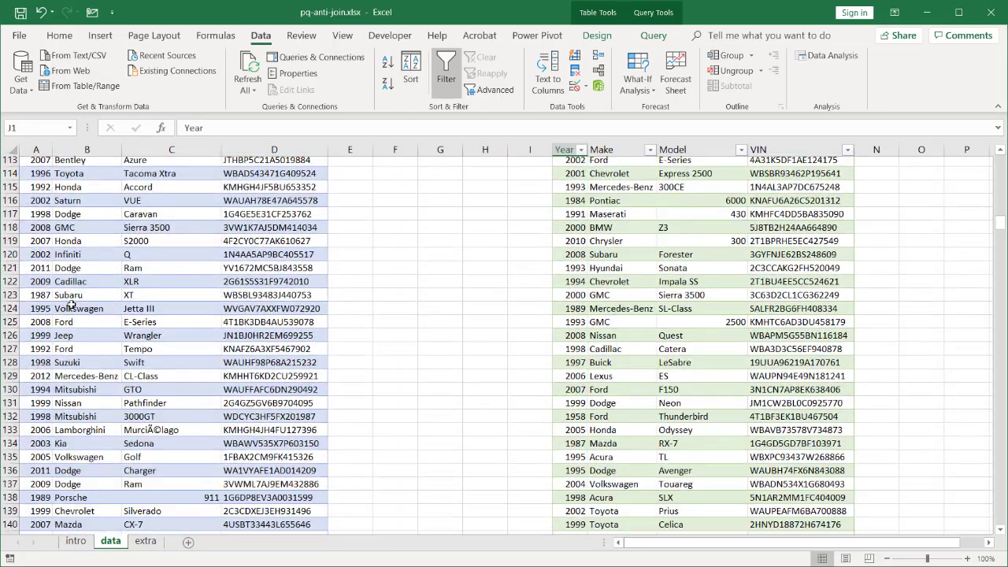
{"action": "scroll", "coordinate": [70, 303], "scroll_direction": "down", "scroll_amount": 9}
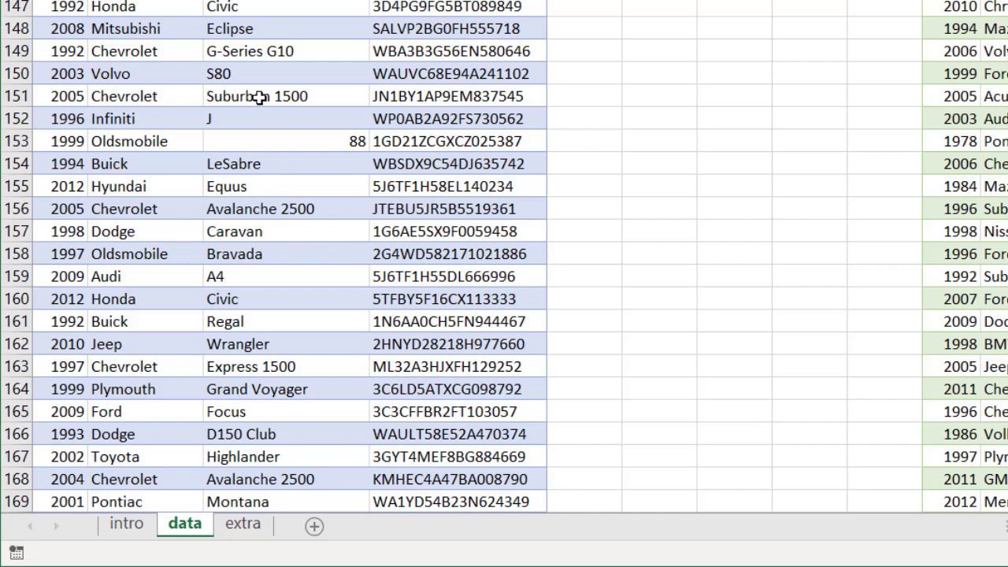
{"action": "left_click_drag", "start_coordinate": [101, 73], "coordinate": [295, 71]}
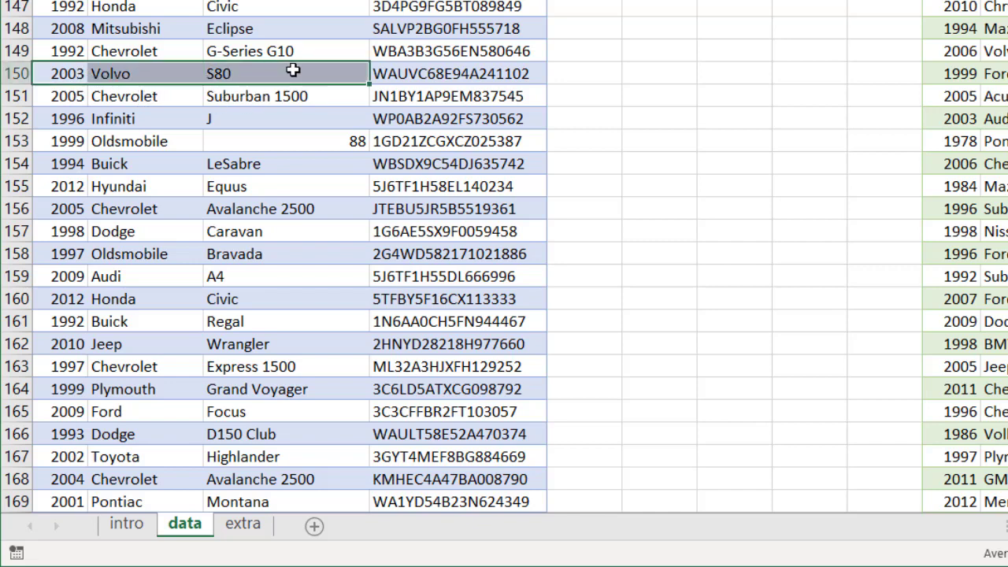
{"action": "left_click", "coordinate": [178, 90]}
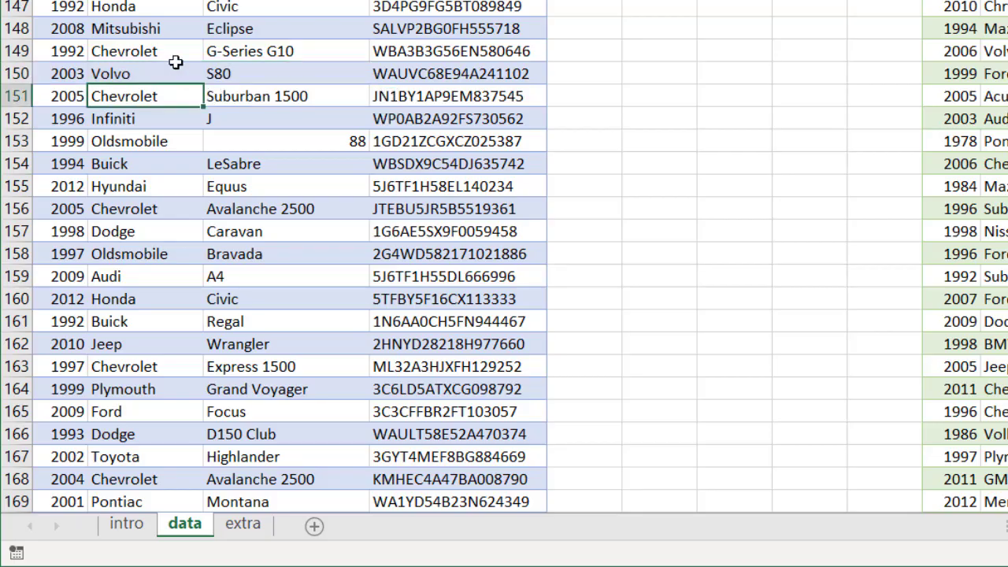
{"action": "left_click", "coordinate": [175, 61]}
{"action": "left_click", "coordinate": [171, 72]}
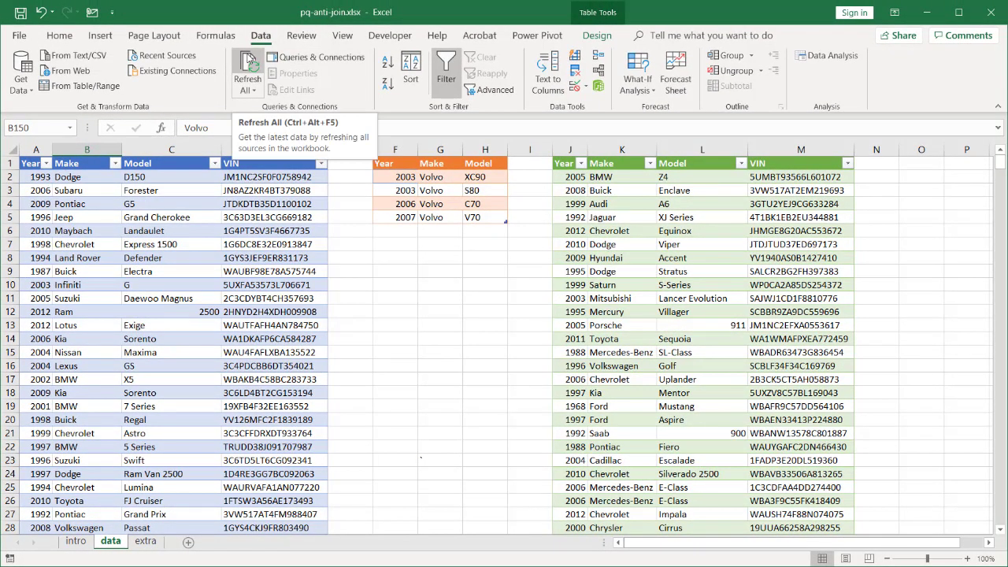
Step: Refresh All so the Table1 (2) query loads 499 rows, then close Queries & Connections
{"action": "left_click", "coordinate": [315, 57]}
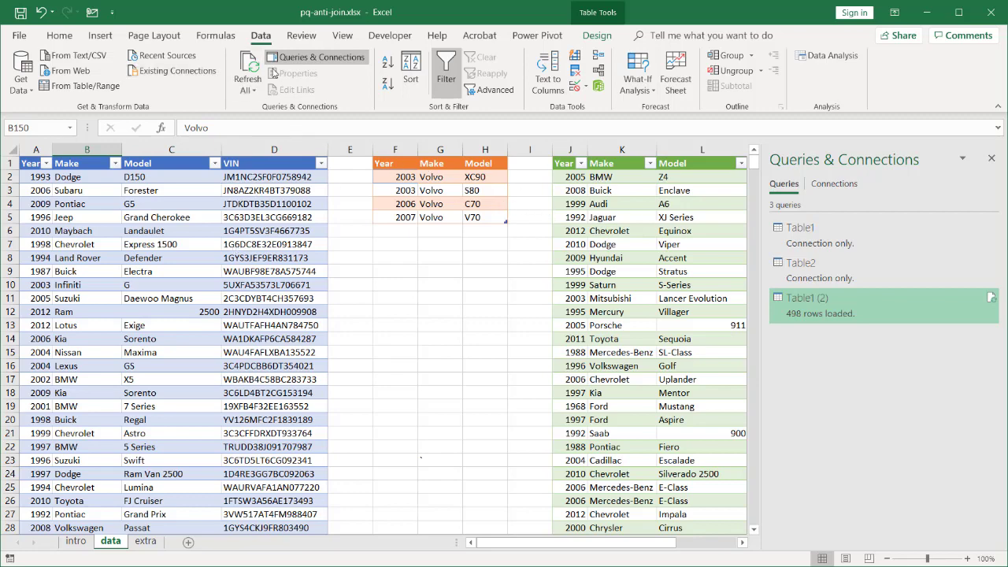
{"action": "left_click", "coordinate": [250, 66]}
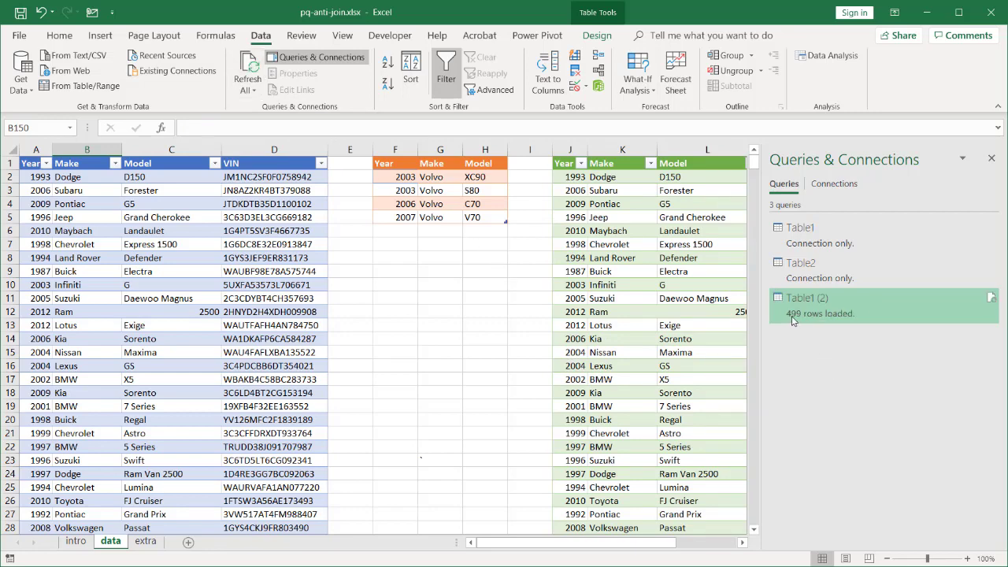
{"action": "mouse_move", "coordinate": [799, 319]}
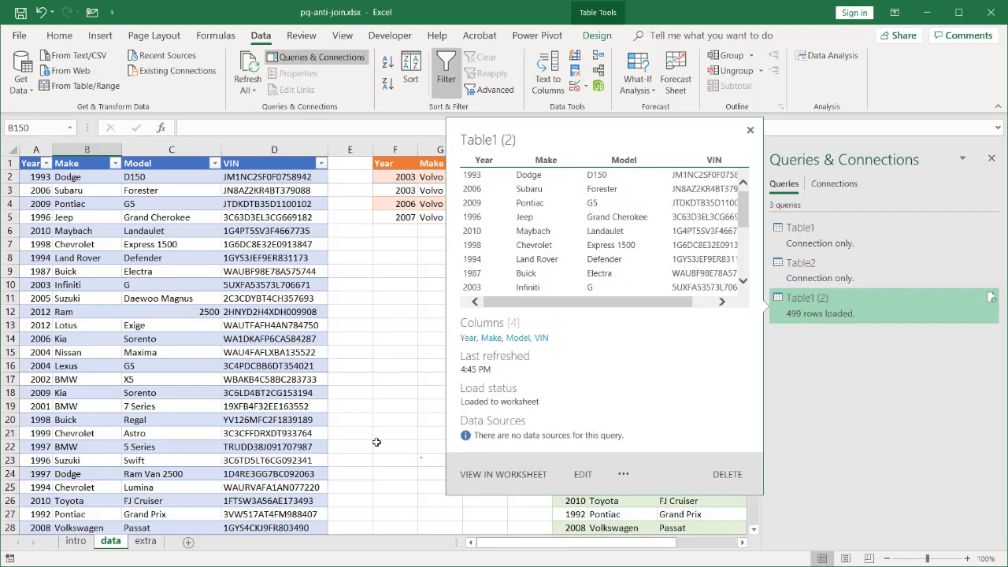
{"action": "left_click", "coordinate": [990, 159]}
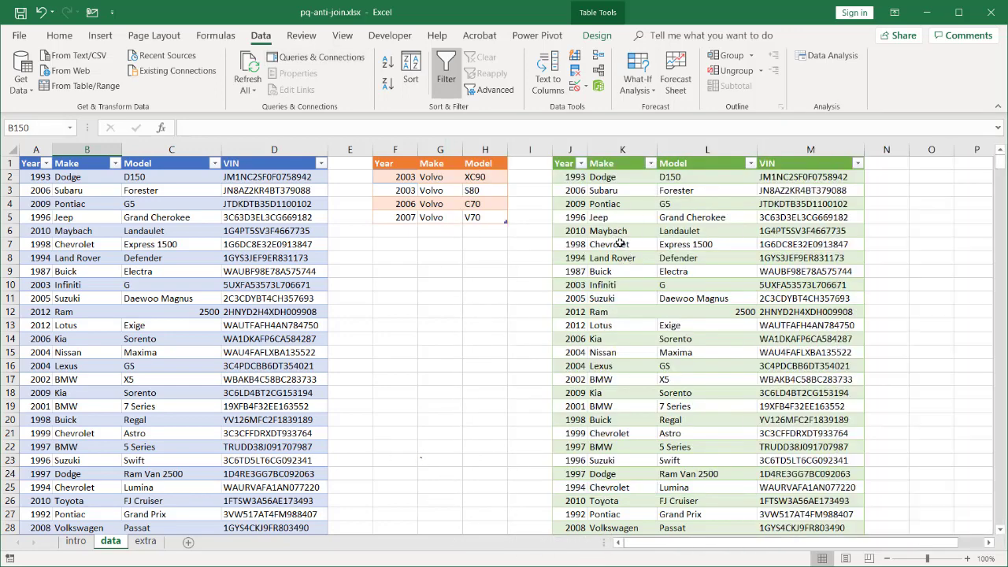
{"action": "scroll", "coordinate": [627, 283], "scroll_direction": "down", "scroll_amount": 4}
{"action": "scroll", "coordinate": [626, 283], "scroll_direction": "down", "scroll_amount": 20}
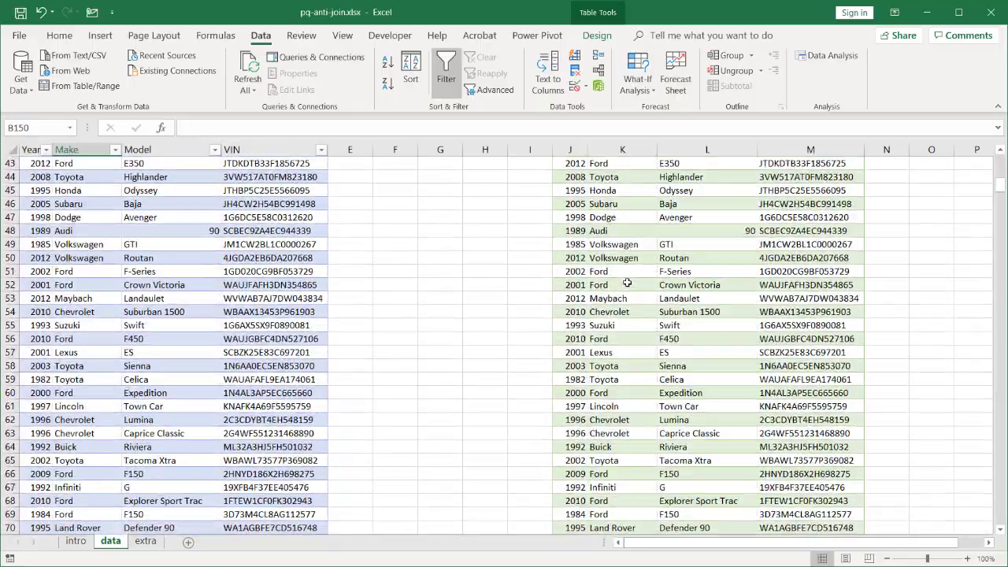
{"action": "scroll", "coordinate": [626, 282], "scroll_direction": "down", "scroll_amount": 14}
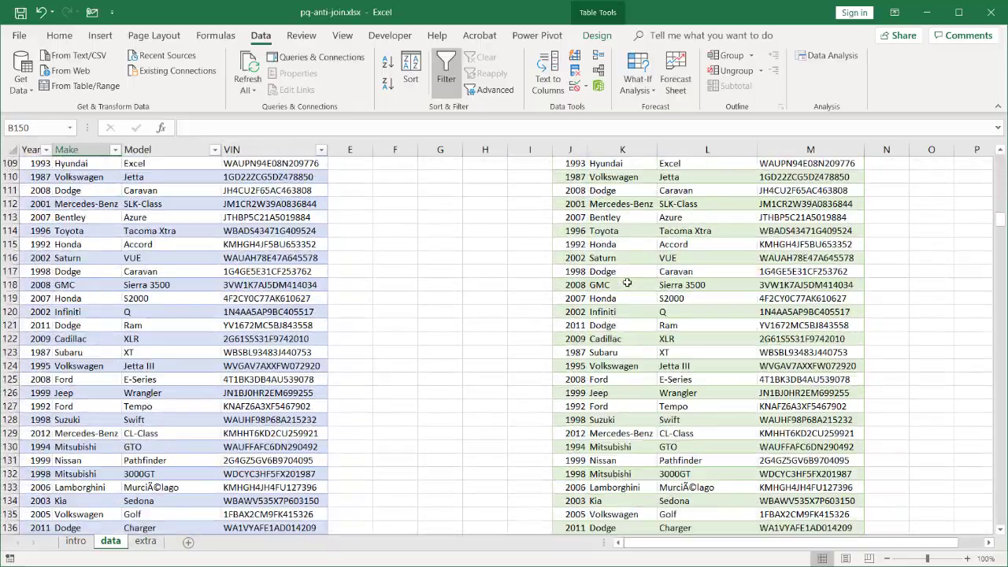
{"action": "scroll", "coordinate": [627, 283], "scroll_direction": "down", "scroll_amount": 7}
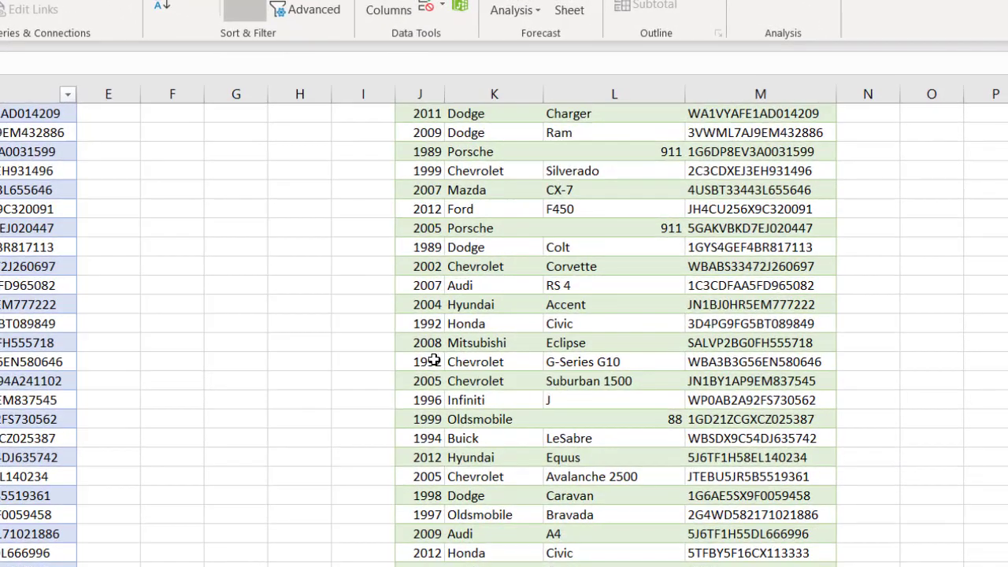
{"action": "left_click", "coordinate": [579, 339]}
{"action": "left_click_drag", "start_coordinate": [470, 362], "coordinate": [705, 383]}
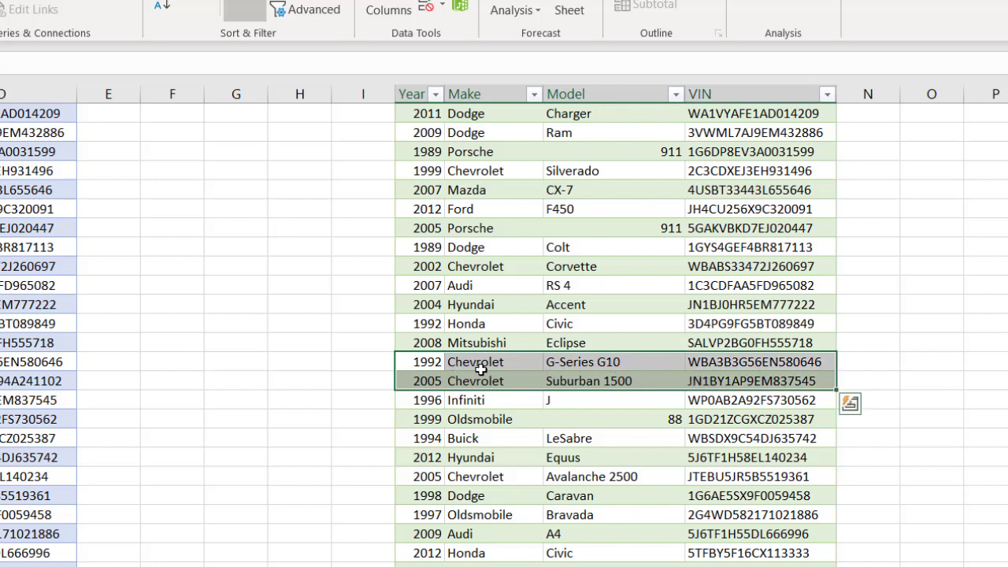
{"action": "scroll", "coordinate": [518, 367], "scroll_direction": "up", "scroll_amount": 17}
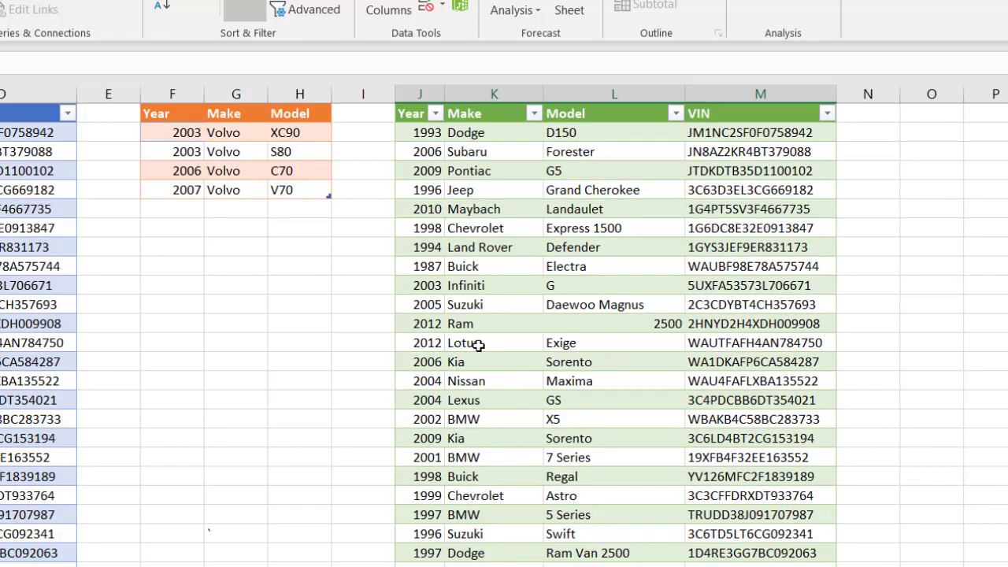
{"action": "left_click", "coordinate": [415, 132]}
{"action": "key", "text": "ctrl+shift+Down"}
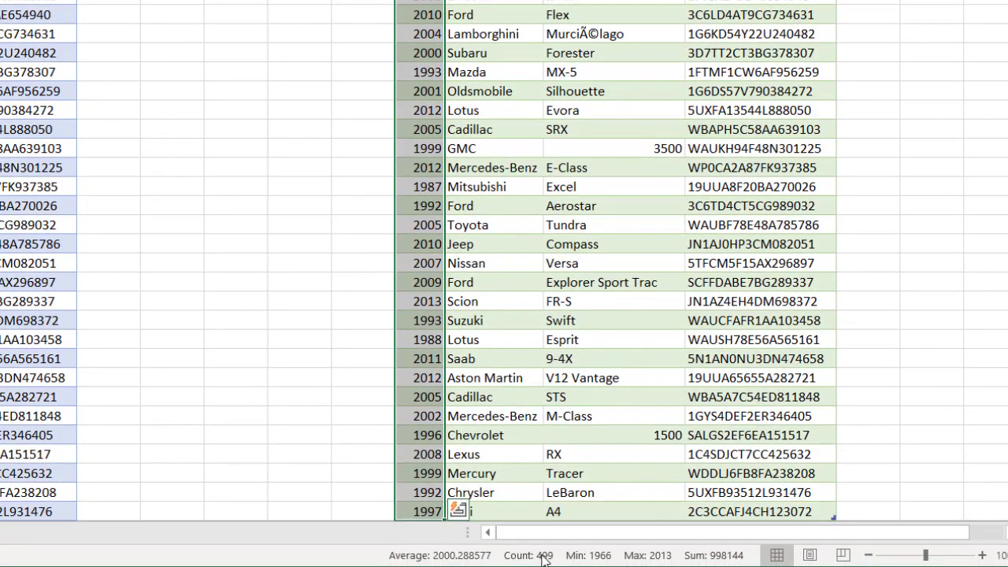
{"action": "scroll", "coordinate": [507, 329], "scroll_direction": "up", "scroll_amount": 10}
{"action": "scroll", "coordinate": [507, 329], "scroll_direction": "up", "scroll_amount": 20}
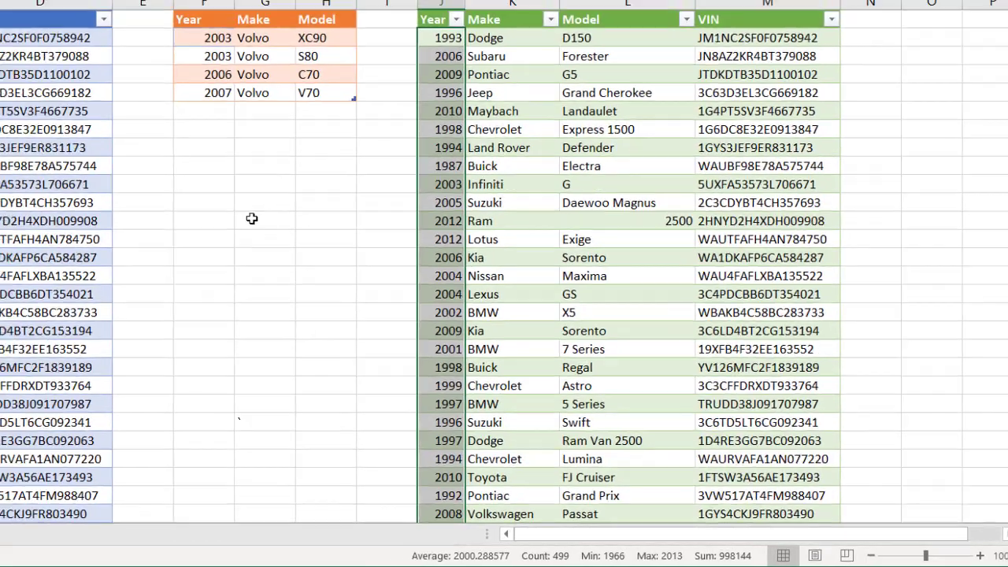
{"action": "left_click", "coordinate": [252, 219]}
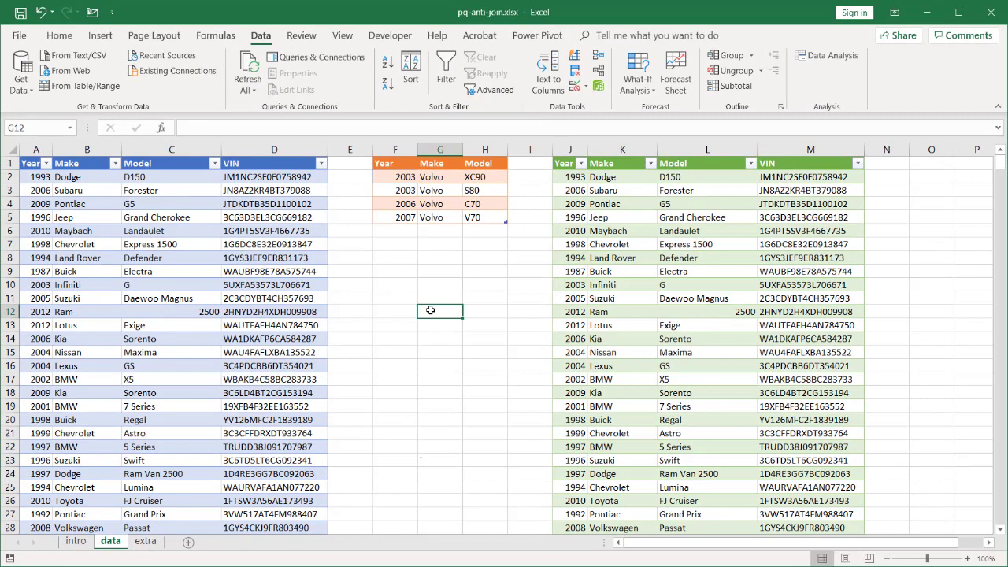